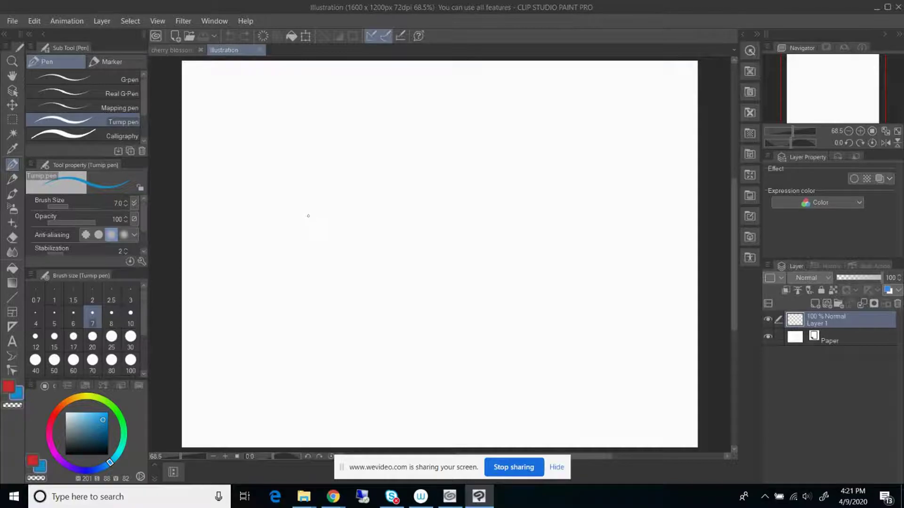
Step: Sketch a five-pointed star guide in blue on Layer 1 with the Turnip pen at size 7
left_click_drag(300, 213, 384, 208)
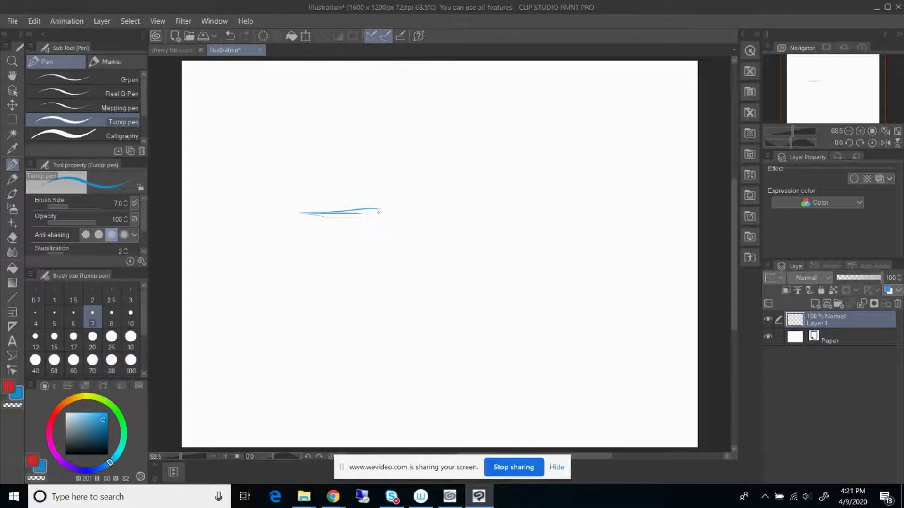
left_click_drag(379, 211, 304, 274)
mouse_move(322, 238)
left_mouse_down()
mouse_move(315, 262)
mouse_move(343, 174)
mouse_move(362, 276)
mouse_move(359, 269)
left_mouse_up()
left_click_drag(311, 223, 350, 254)
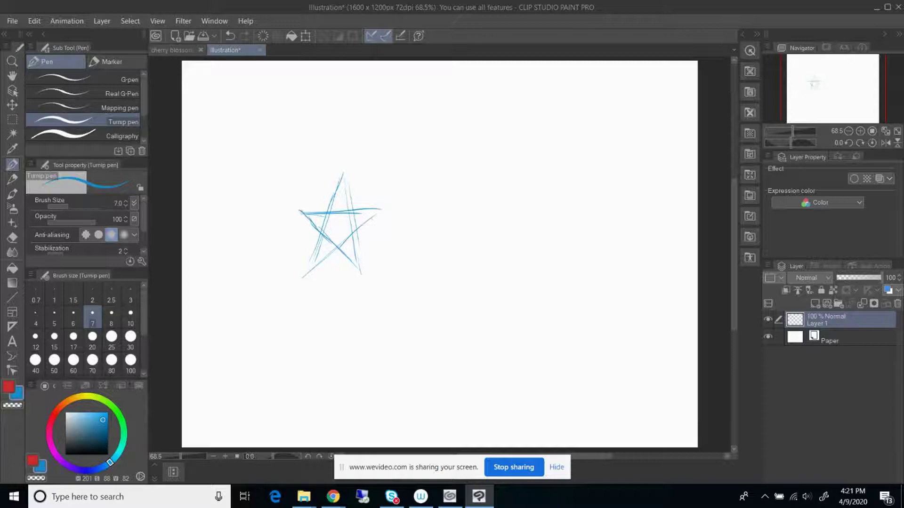
left_click_drag(364, 212, 381, 209)
left_click_drag(312, 260, 305, 271)
left_click_drag(321, 241, 309, 264)
mouse_move(340, 193)
left_mouse_down()
mouse_move(327, 218)
mouse_move(337, 193)
mouse_move(352, 213)
left_mouse_up()
left_click_drag(354, 247, 361, 276)
left_click_drag(343, 253, 358, 270)
left_click_drag(377, 216, 342, 242)
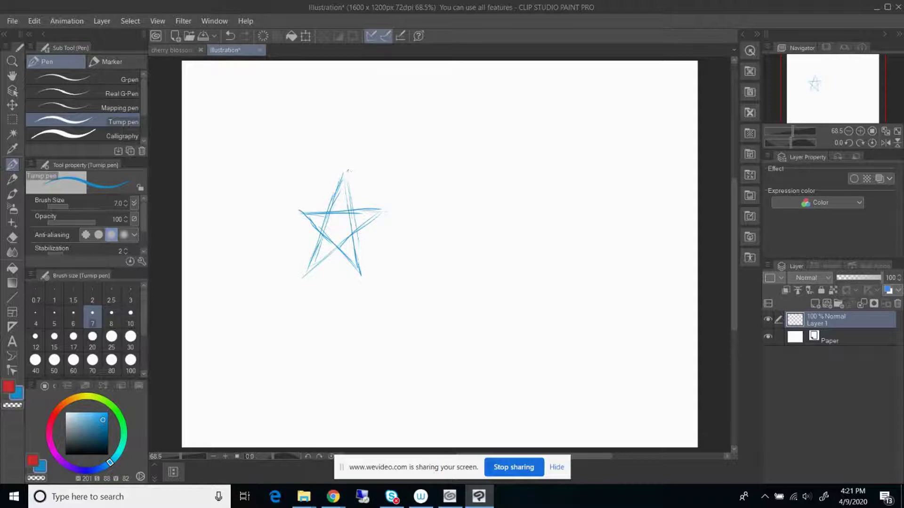
Step: Sketch a round petal guide circle over each of the star's five points
left_click_drag(348, 171, 323, 211)
mouse_move(346, 213)
left_mouse_down()
mouse_move(348, 179)
mouse_move(357, 186)
mouse_move(356, 205)
mouse_move(353, 175)
mouse_move(346, 178)
mouse_move(354, 174)
mouse_move(332, 173)
mouse_move(321, 191)
left_mouse_up()
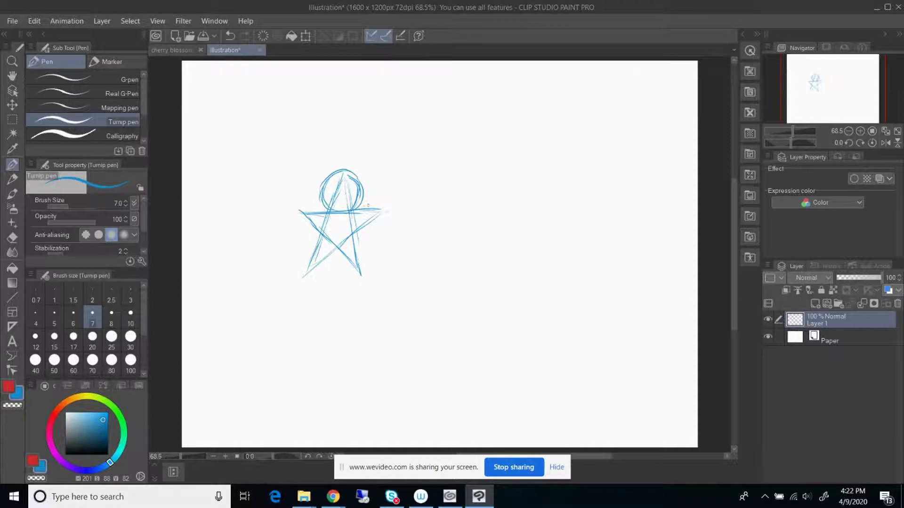
mouse_move(353, 215)
left_mouse_down()
mouse_move(351, 237)
mouse_move(385, 235)
mouse_move(386, 207)
mouse_move(370, 199)
mouse_move(356, 208)
mouse_move(353, 233)
mouse_move(370, 238)
mouse_move(386, 229)
mouse_move(391, 210)
mouse_move(376, 200)
left_mouse_up()
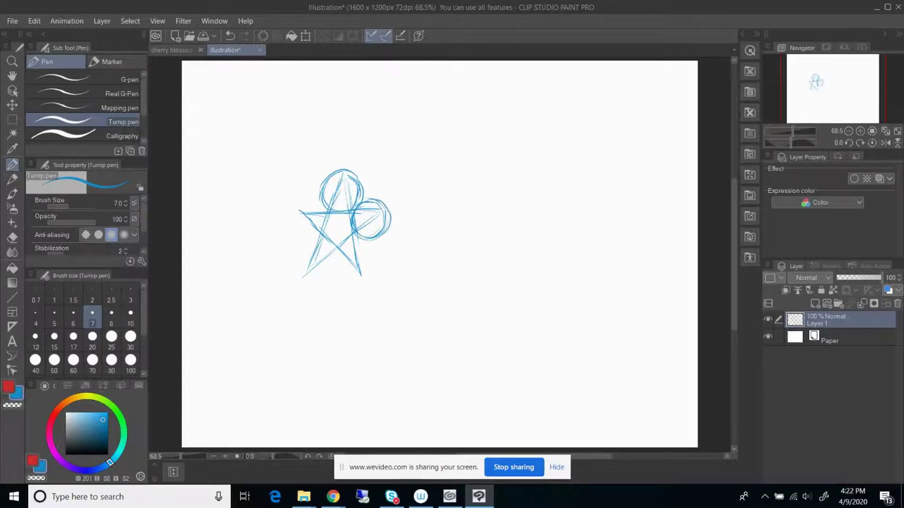
mouse_move(366, 236)
left_mouse_down()
mouse_move(335, 264)
mouse_move(343, 274)
mouse_move(369, 273)
mouse_move(369, 245)
mouse_move(373, 263)
left_mouse_up()
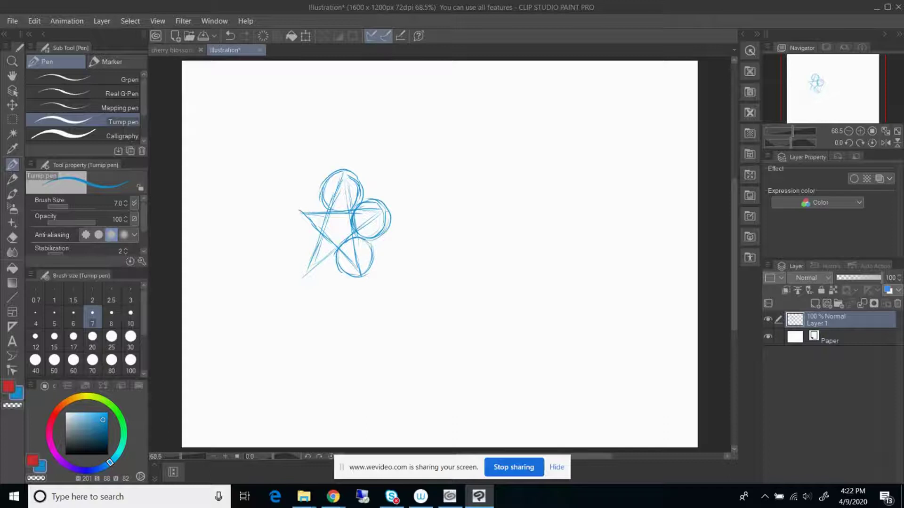
mouse_move(323, 235)
left_mouse_down()
mouse_move(313, 237)
mouse_move(300, 270)
mouse_move(328, 272)
mouse_move(334, 262)
mouse_move(322, 274)
mouse_move(332, 271)
left_mouse_up()
left_click_drag(323, 236, 300, 260)
mouse_move(328, 212)
left_mouse_down()
mouse_move(322, 233)
mouse_move(311, 207)
mouse_move(297, 208)
mouse_move(291, 226)
mouse_move(316, 240)
mouse_move(326, 234)
left_mouse_up()
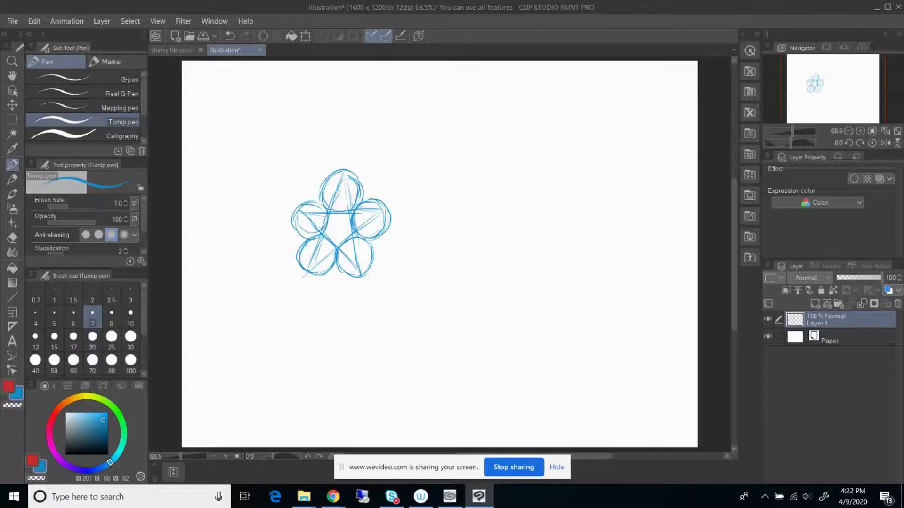
mouse_move(326, 203)
left_mouse_down()
mouse_move(303, 206)
mouse_move(293, 225)
left_mouse_up()
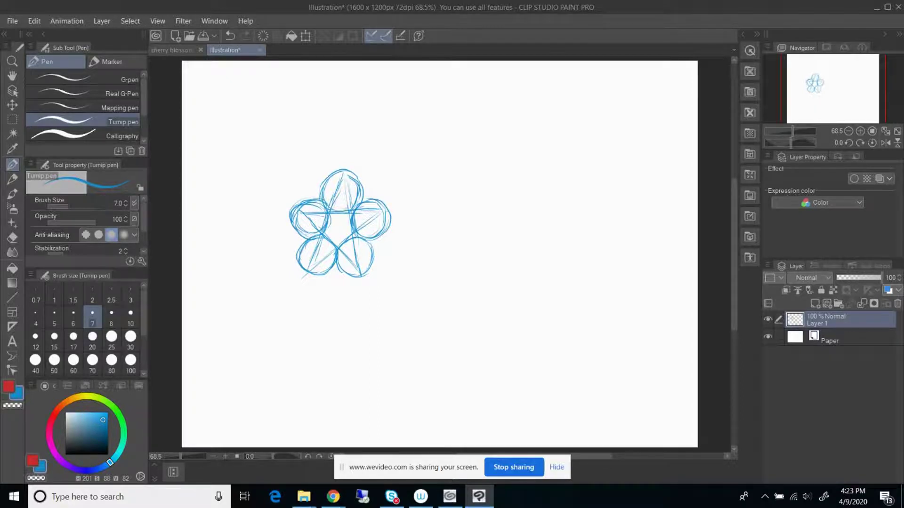
Step: Sketch a small notch circle at the outer tip of each of the five petals
left_click_drag(333, 184, 355, 175)
mouse_move(338, 174)
left_mouse_down()
mouse_move(352, 172)
mouse_move(337, 185)
left_mouse_up()
left_click_drag(344, 173, 339, 182)
mouse_move(382, 208)
left_mouse_down()
mouse_move(380, 217)
mouse_move(388, 216)
mouse_move(377, 220)
left_mouse_up()
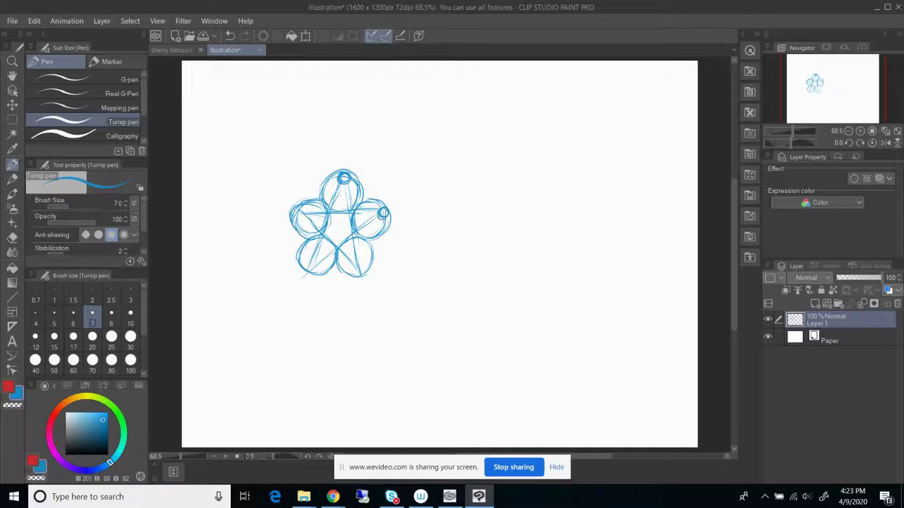
mouse_move(362, 269)
left_mouse_down()
mouse_move(353, 277)
mouse_move(309, 269)
mouse_move(315, 274)
mouse_move(316, 262)
left_mouse_up()
left_click_drag(301, 218, 299, 210)
left_click_drag(296, 211, 296, 213)
Step: Add a new layer above the sketch and set the drawing colour to dark red (359, 76, 44)
left_click(815, 305)
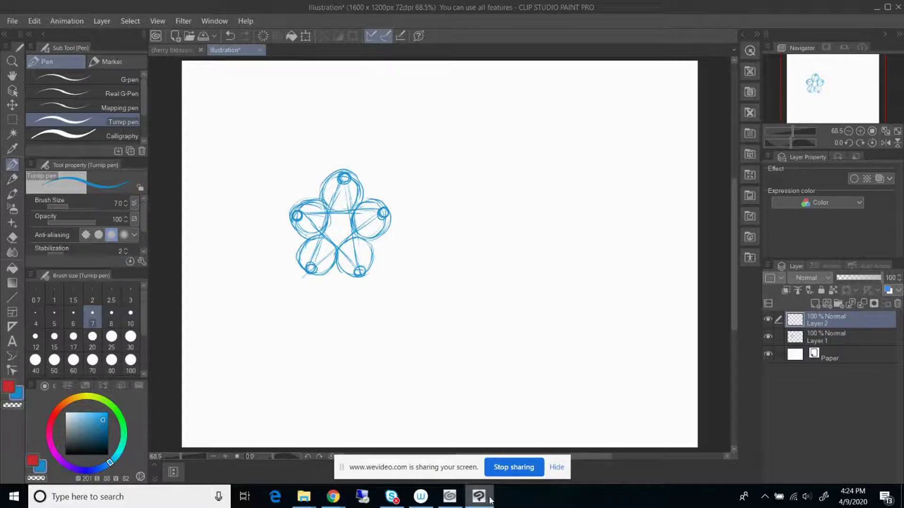
left_click(9, 387)
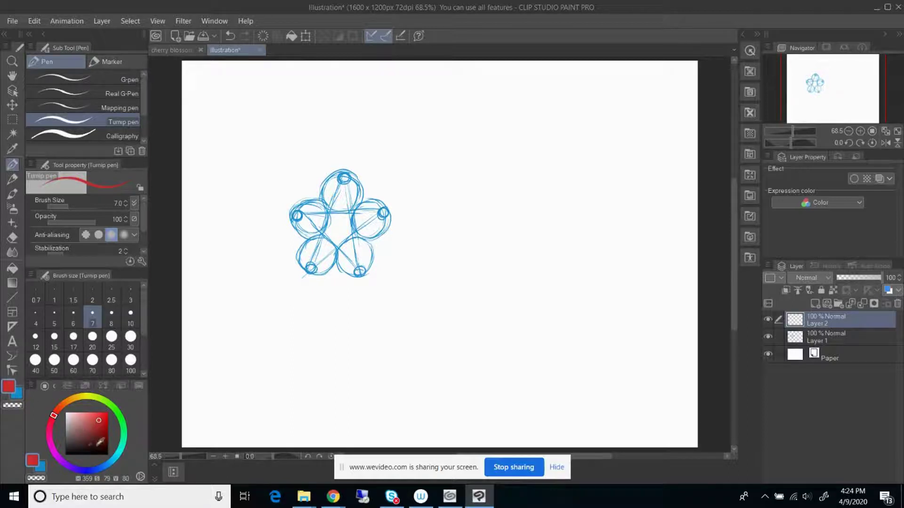
left_click(93, 435)
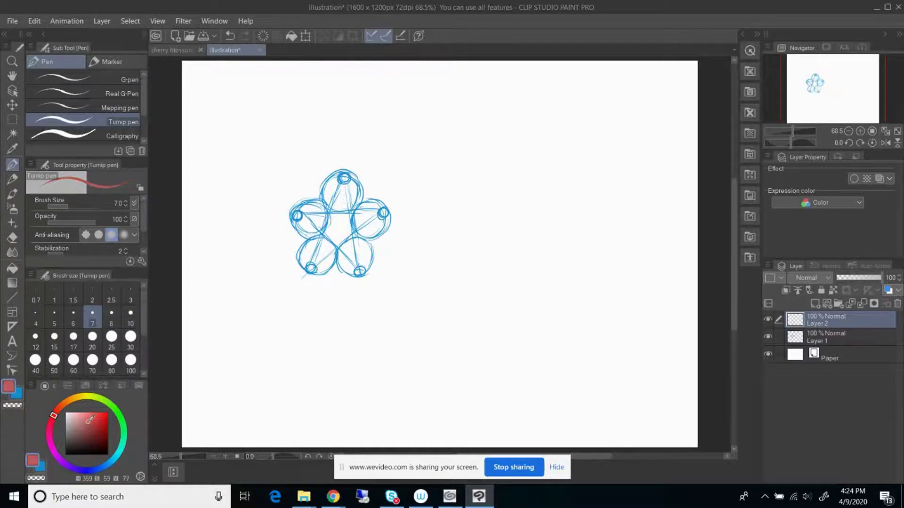
left_click(97, 433)
left_click_drag(97, 433, 98, 436)
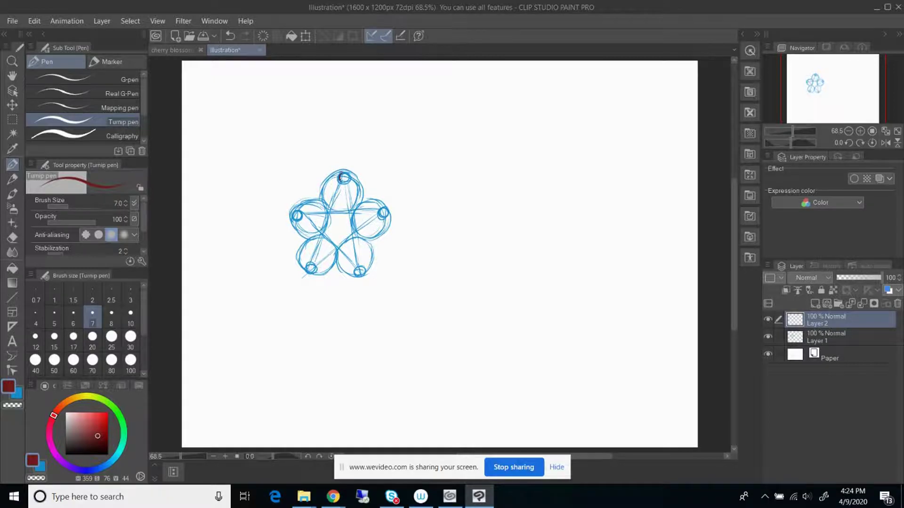
Step: Ink the top petal's notch and right side, the right petal and the two lower petals in dark red, following the notched guides
left_click_drag(346, 174, 349, 181)
left_click_drag(352, 177, 362, 204)
left_click_drag(362, 204, 384, 207)
mouse_move(382, 210)
left_mouse_down()
mouse_move(388, 226)
mouse_move(365, 242)
left_mouse_up()
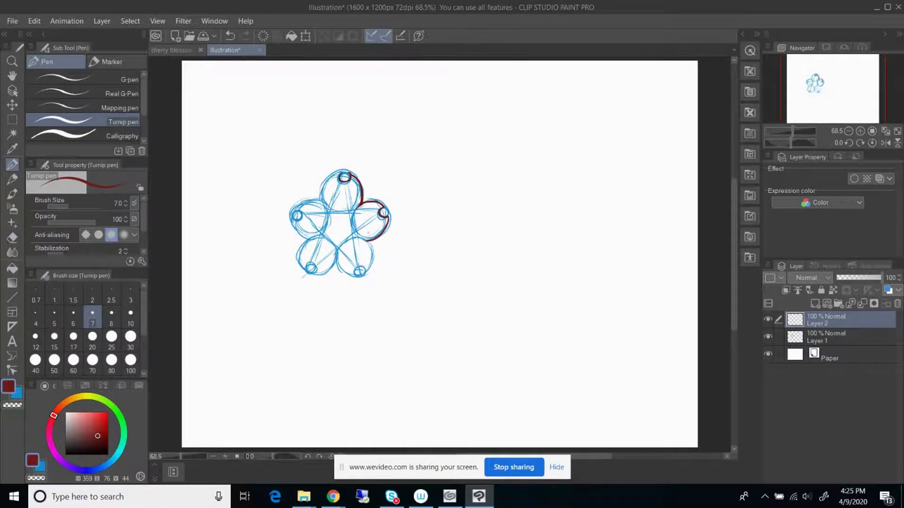
mouse_move(366, 274)
left_mouse_down()
mouse_move(357, 267)
mouse_move(358, 278)
mouse_move(374, 262)
mouse_move(368, 241)
mouse_move(356, 279)
mouse_move(311, 264)
mouse_move(306, 273)
mouse_move(320, 277)
mouse_move(334, 258)
mouse_move(297, 252)
mouse_move(315, 241)
left_mouse_up()
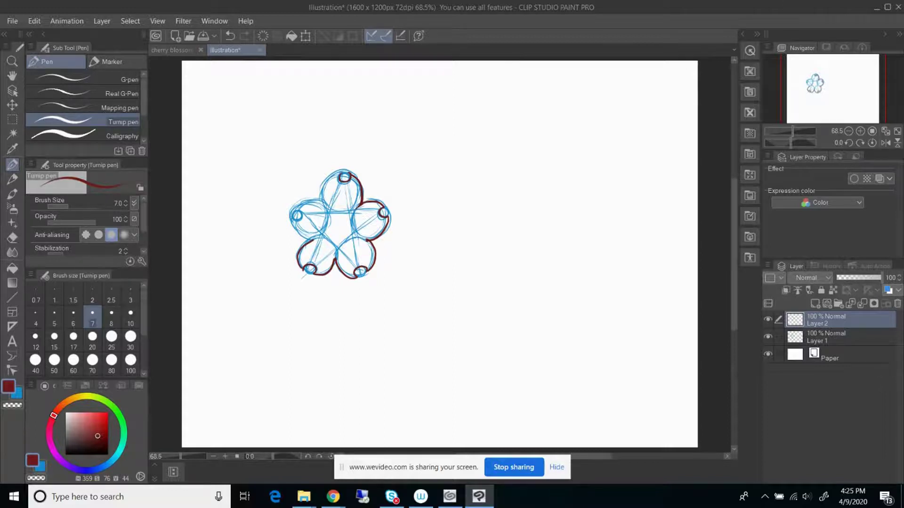
Step: Ink the left petal and the left side of the top petal, and preview the line art without the sketch layer
mouse_move(300, 219)
left_mouse_down()
mouse_move(293, 214)
mouse_move(301, 210)
mouse_move(299, 233)
mouse_move(314, 238)
left_mouse_up()
key("ctrl+z")
left_click_drag(290, 222, 318, 240)
left_click_drag(295, 207, 323, 202)
left_click_drag(339, 173, 318, 204)
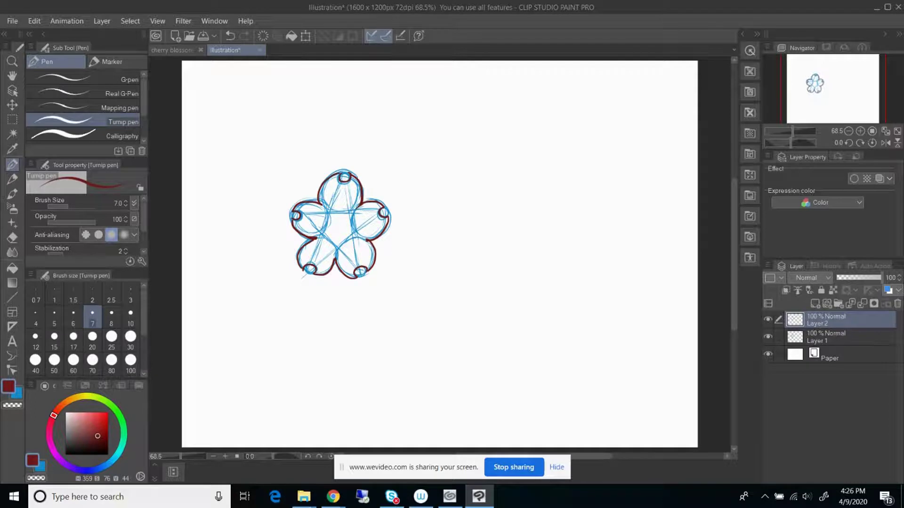
left_click(767, 337)
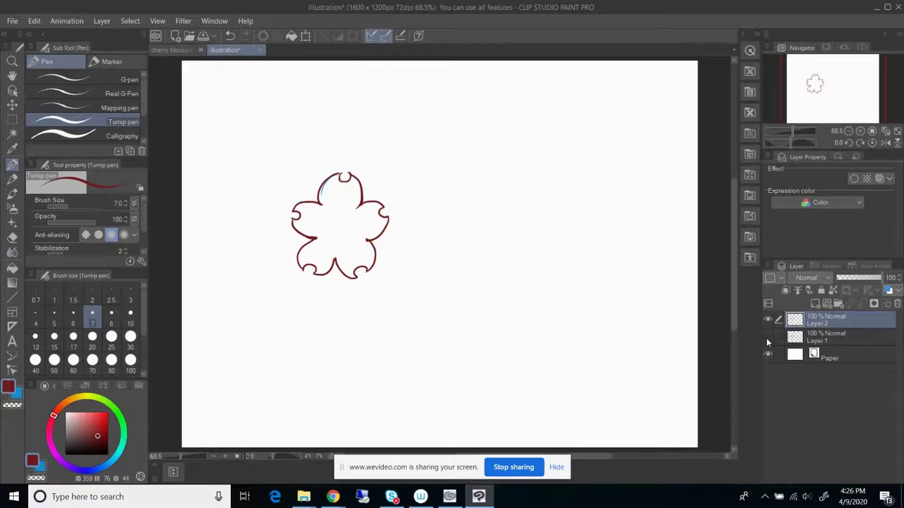
left_click(767, 336)
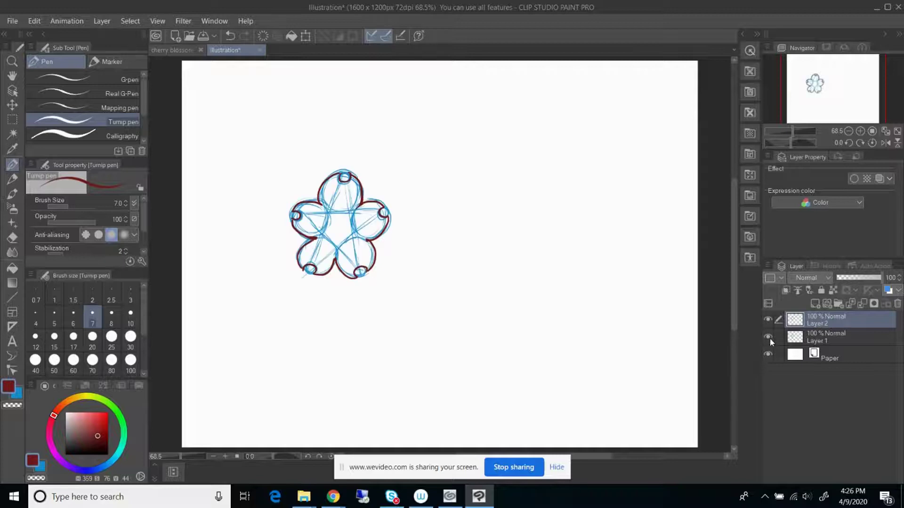
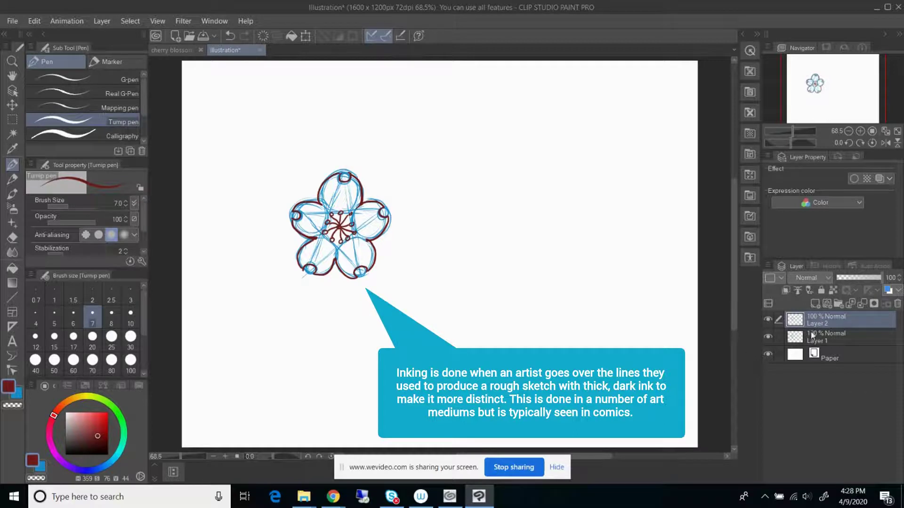
Step: Hide the sketch on Layer 1 and clean up the petal line art on Layer 2 with the Hard eraser at size 30
left_click(768, 337)
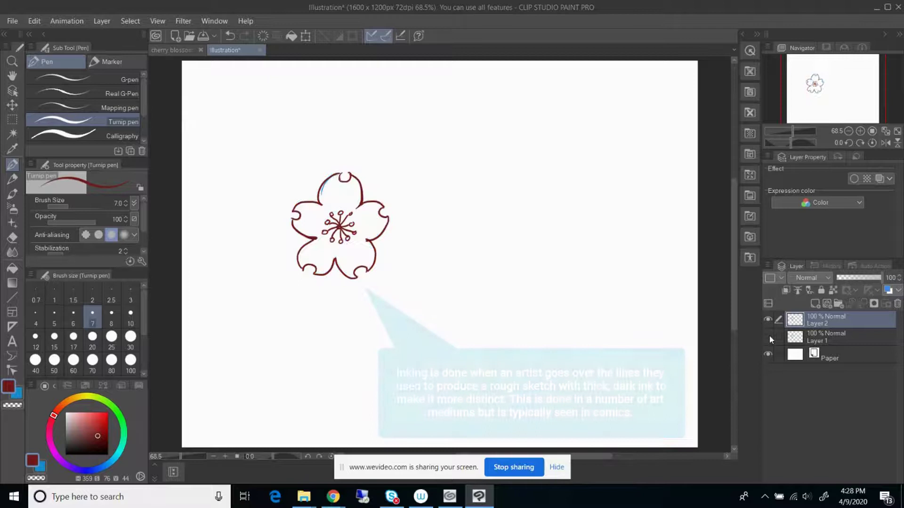
left_click(794, 340)
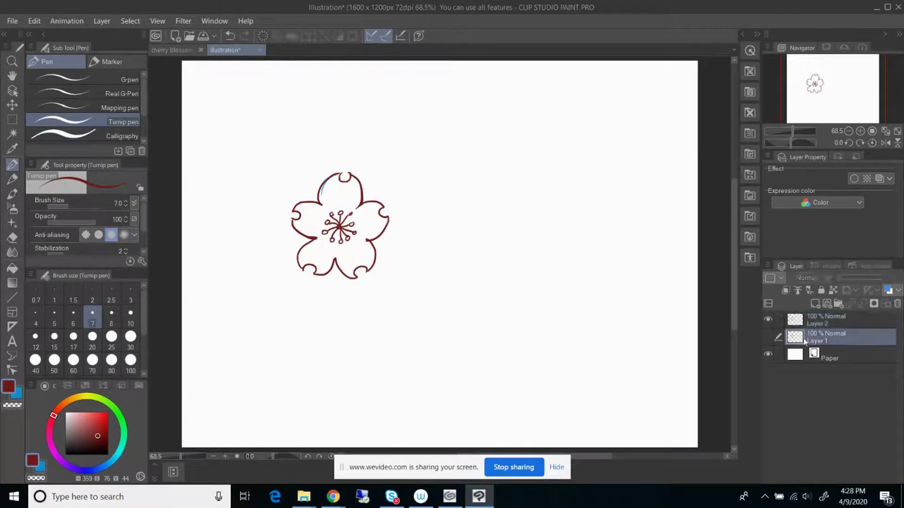
left_click(810, 329)
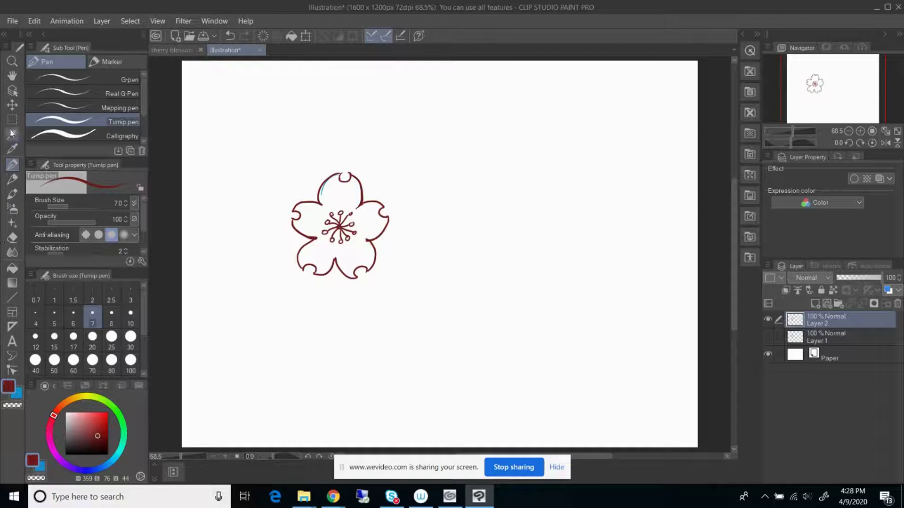
left_click(12, 238)
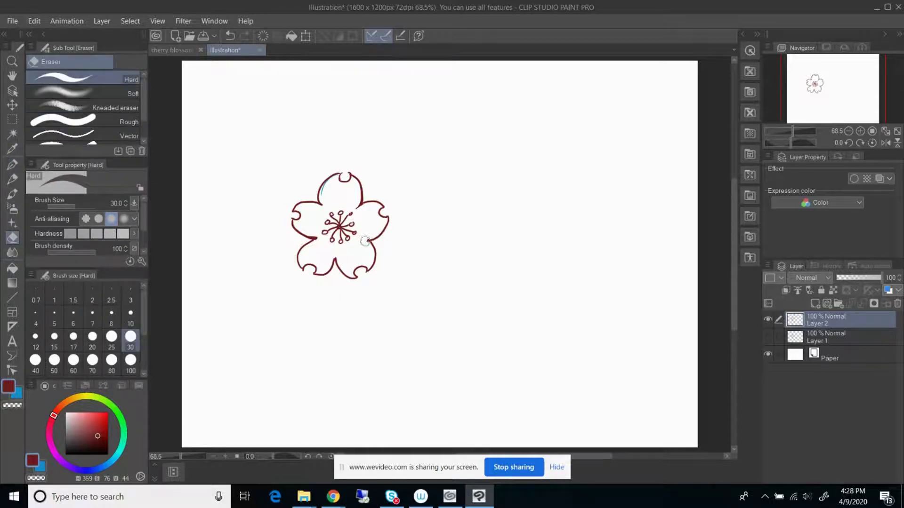
mouse_move(367, 238)
left_mouse_down()
mouse_move(354, 253)
mouse_move(317, 246)
mouse_move(317, 236)
left_mouse_up()
Step: Add a new layer directly beneath the Layer 2 line art and choose a soft red paint colour (359, 54, 80)
left_click(815, 305)
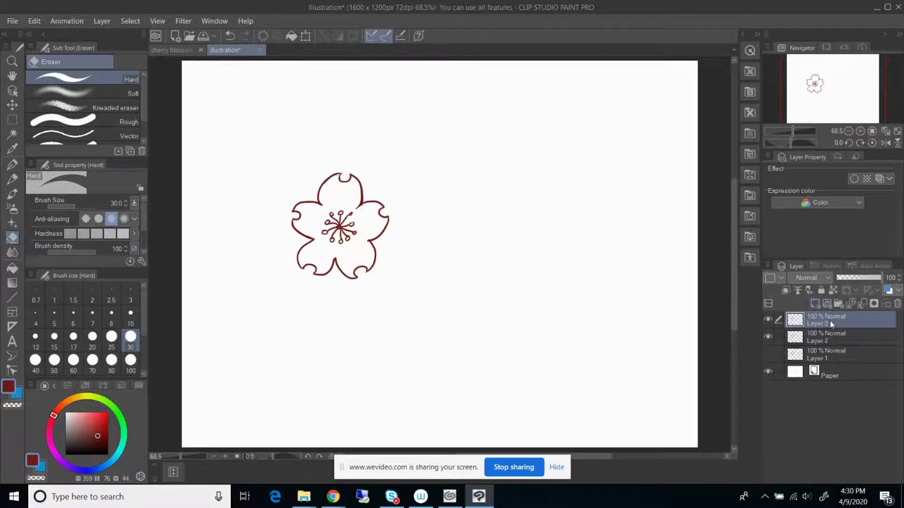
left_click_drag(827, 331, 827, 340)
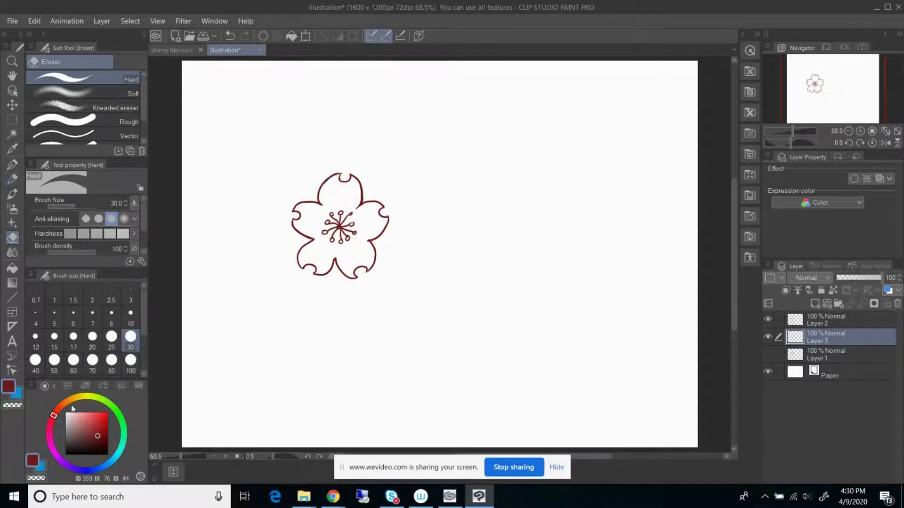
left_click(88, 417)
left_click_drag(88, 417, 88, 419)
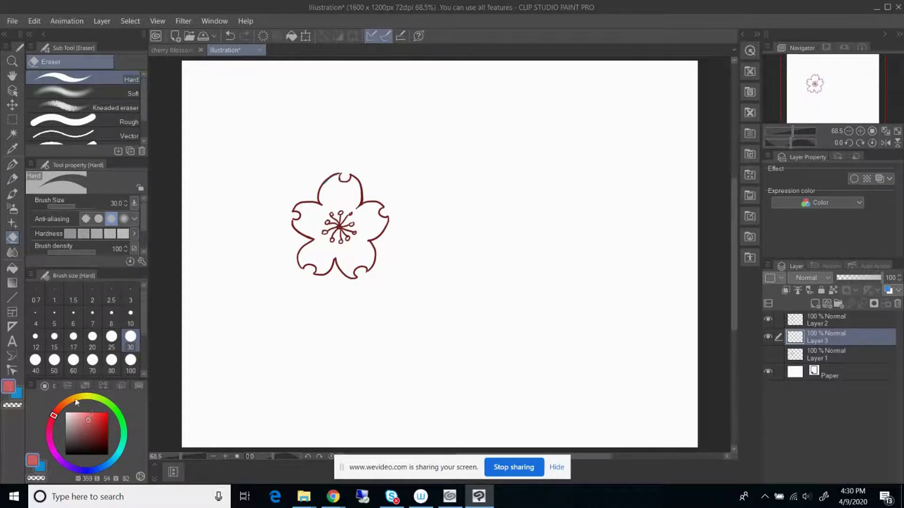
Step: Paint the top petal with the Transparent watercolor brush, reducing the brush size to 25 for the edges around the notch
left_click(12, 193)
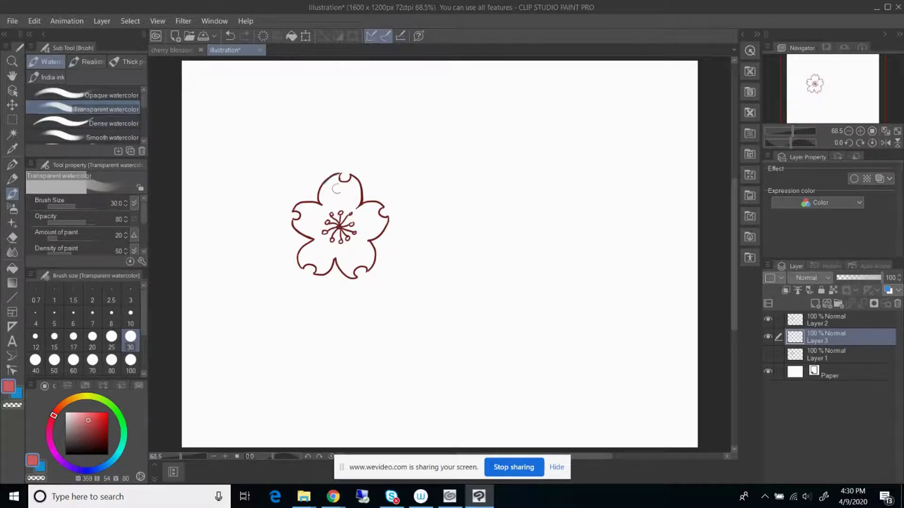
key("bracketright")
key("bracketright")
key("bracketright")
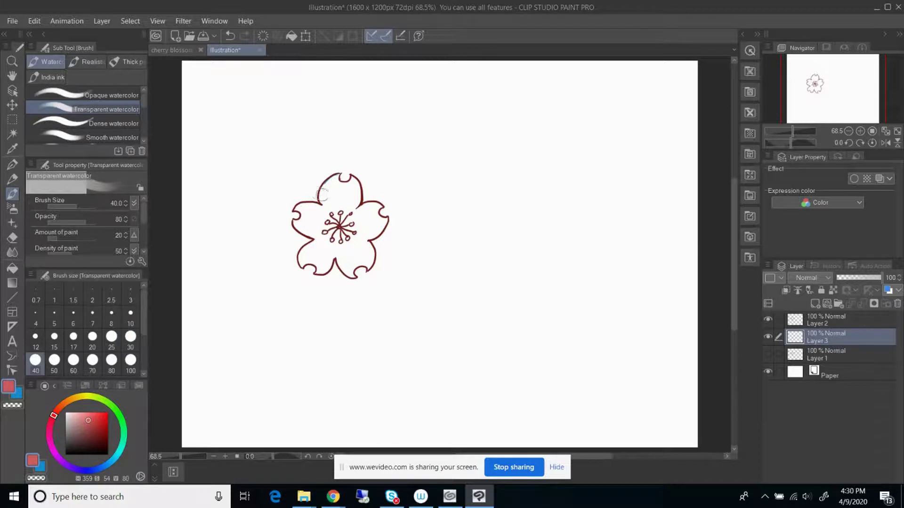
key("bracketleft")
mouse_move(339, 195)
left_mouse_down()
mouse_move(327, 200)
mouse_move(351, 193)
left_mouse_up()
key("bracketleft")
key("bracketleft")
key("bracketleft")
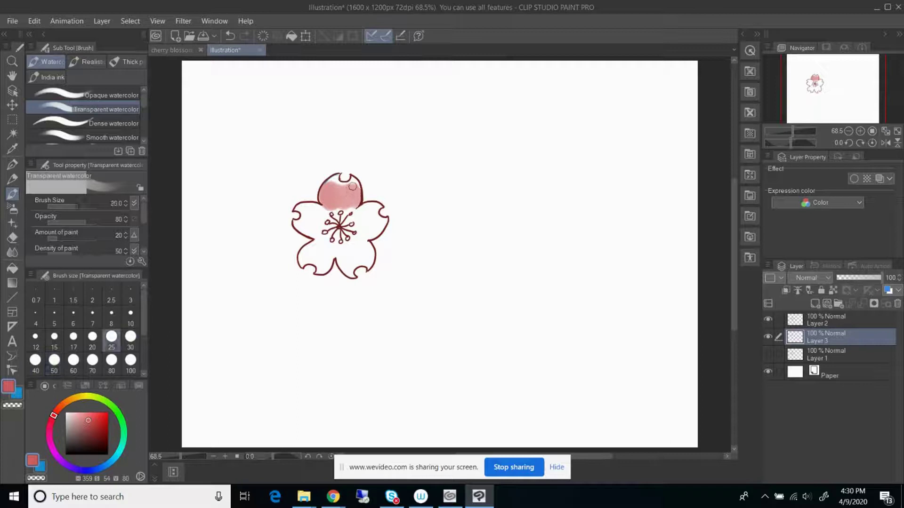
mouse_move(352, 178)
left_mouse_down()
mouse_move(324, 201)
mouse_move(334, 179)
mouse_move(324, 187)
mouse_move(337, 204)
mouse_move(358, 184)
left_mouse_up()
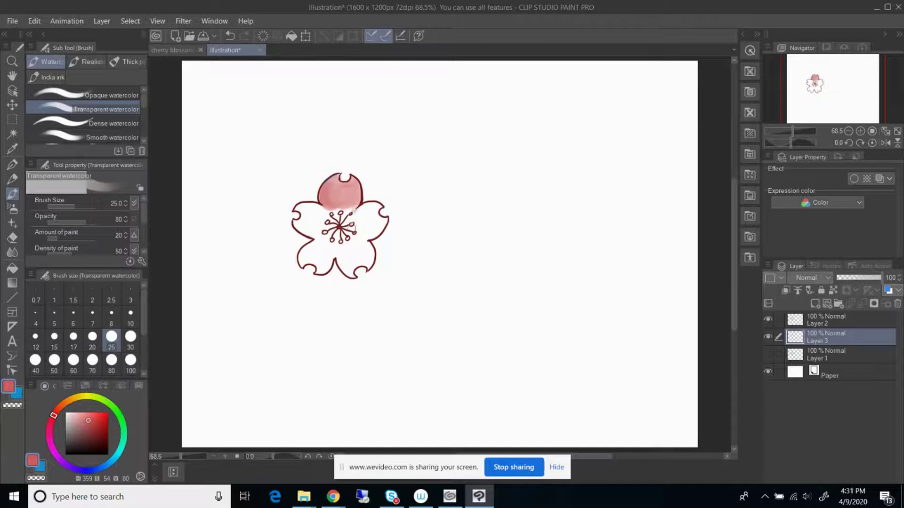
Step: Paint the flower's centre and right petal at brush size 50, and the lower-right petal at size 25
left_click(54, 361)
mouse_move(342, 207)
left_mouse_down()
mouse_move(374, 232)
mouse_move(360, 216)
mouse_move(375, 206)
mouse_move(362, 207)
mouse_move(376, 206)
mouse_move(377, 232)
left_mouse_up()
left_click(111, 336)
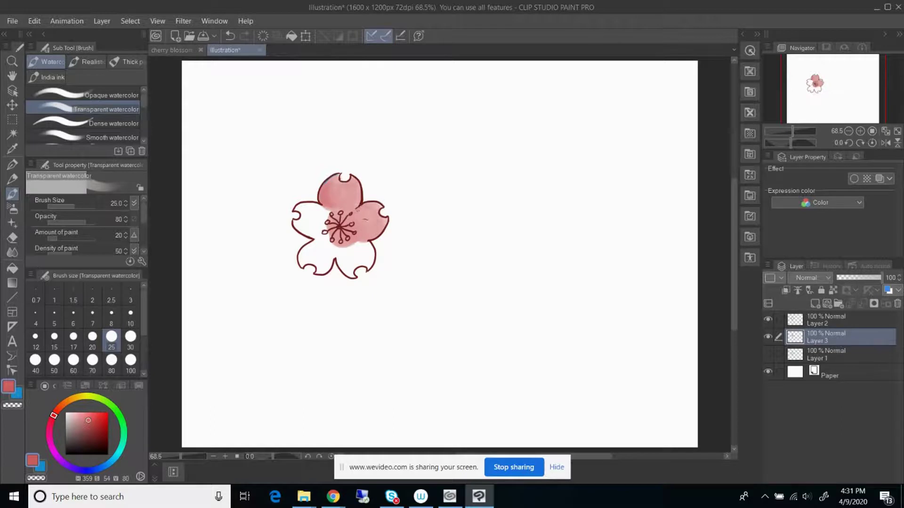
mouse_move(367, 244)
left_mouse_down()
mouse_move(371, 269)
mouse_move(362, 242)
mouse_move(367, 255)
mouse_move(343, 265)
mouse_move(348, 273)
mouse_move(366, 264)
mouse_move(355, 239)
left_mouse_up()
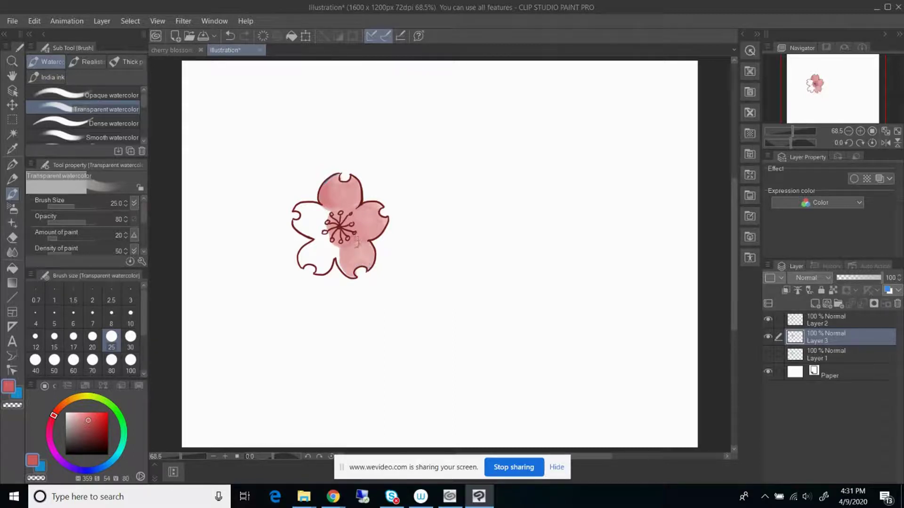
Step: Paint the lower-left petal in the same soft red with a larger Transparent watercolor brush
key("bracketright")
key("bracketright")
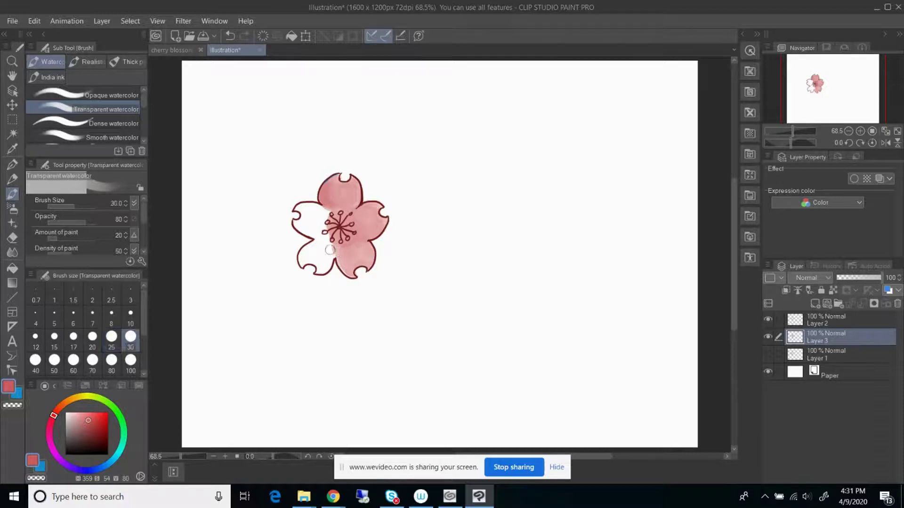
mouse_move(328, 250)
left_mouse_down()
mouse_move(314, 251)
mouse_move(303, 263)
mouse_move(316, 261)
mouse_move(306, 256)
mouse_move(318, 242)
mouse_move(330, 258)
mouse_move(325, 220)
mouse_move(313, 214)
left_mouse_up()
Step: Paint the left petal at brush size 40, then even out the colour towards the flower's centre at size 60
key("bracketright")
key("bracketright")
key("bracketleft")
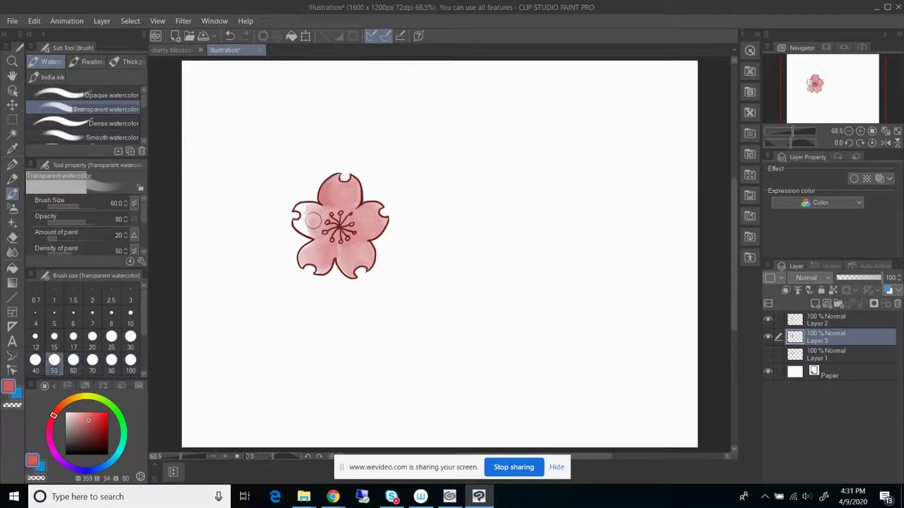
key("bracketleft")
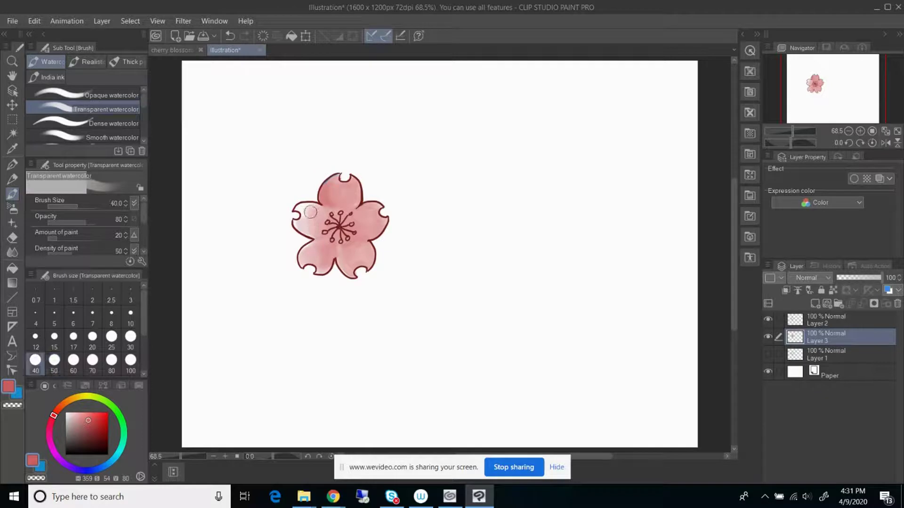
mouse_move(311, 212)
left_mouse_down()
mouse_move(320, 206)
mouse_move(300, 228)
mouse_move(305, 211)
mouse_move(298, 209)
mouse_move(338, 203)
left_mouse_up()
key("bracketright")
key("bracketright")
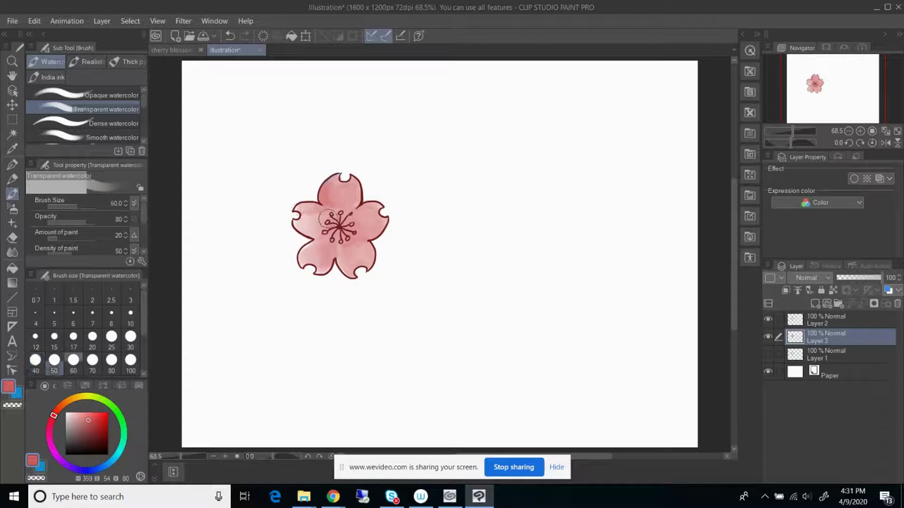
mouse_move(332, 210)
left_mouse_down()
mouse_move(326, 234)
mouse_move(312, 234)
mouse_move(341, 245)
mouse_move(335, 257)
mouse_move(347, 257)
mouse_move(363, 225)
mouse_move(364, 236)
mouse_move(376, 231)
mouse_move(354, 217)
mouse_move(370, 209)
mouse_move(347, 212)
mouse_move(355, 193)
mouse_move(351, 207)
mouse_move(331, 182)
mouse_move(357, 197)
mouse_move(311, 233)
left_mouse_up()
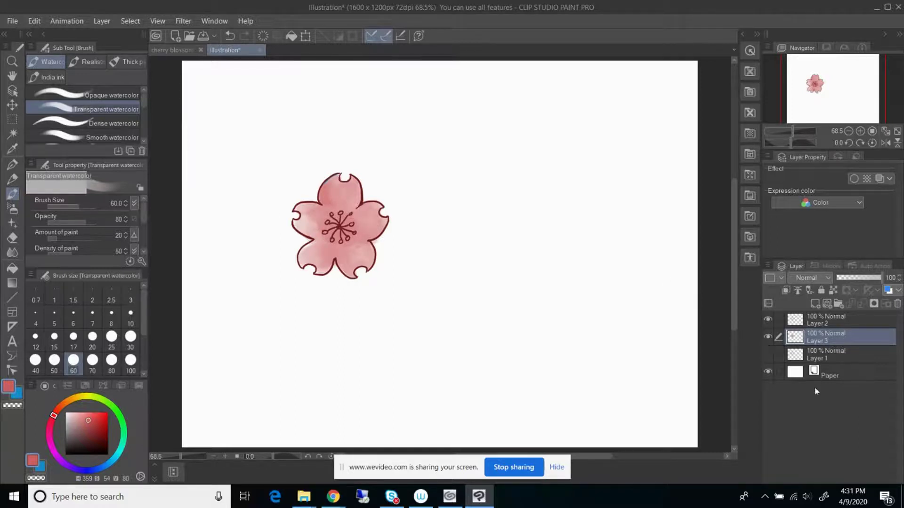
Step: Add a new layer above the Layer 2 line art and choose a muted yellow paint colour (53, 54, 80)
left_click(846, 324)
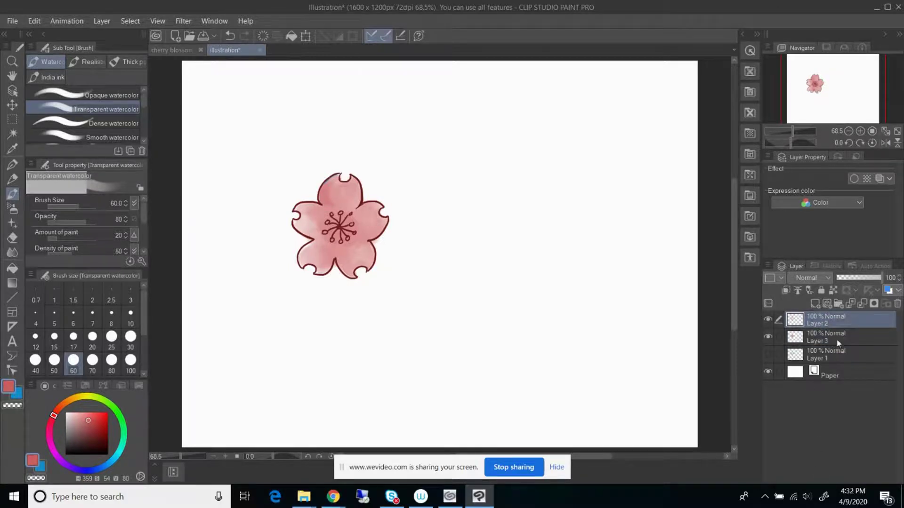
left_click(815, 304)
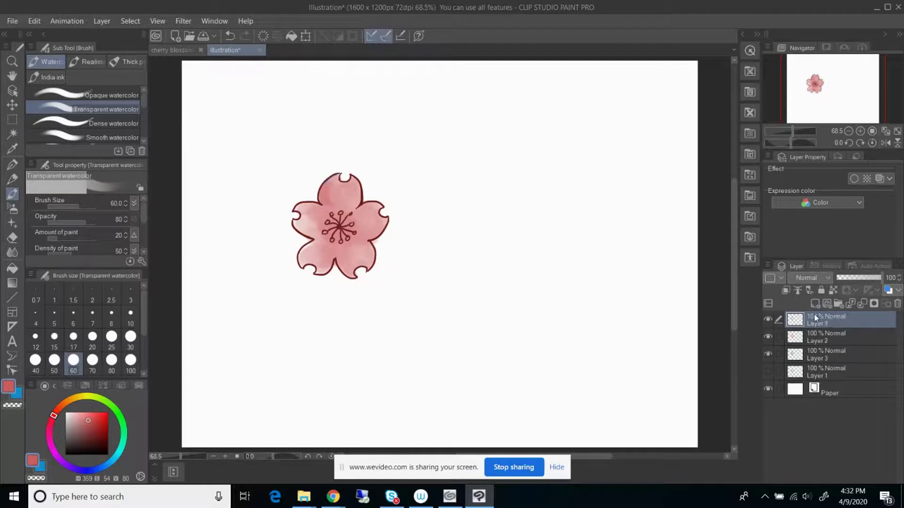
left_click(83, 397)
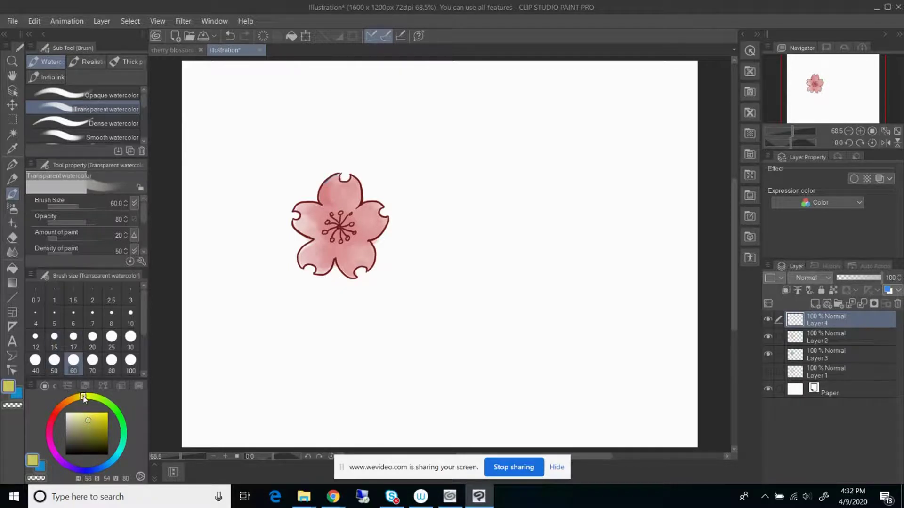
left_click_drag(84, 397, 83, 396)
Step: Dab yellow onto the upper and right stamen tips with the Dense watercolor brush, first at size 20 and then 17
key("bracketleft")
key("bracketleft")
key("bracketleft")
key("bracketleft")
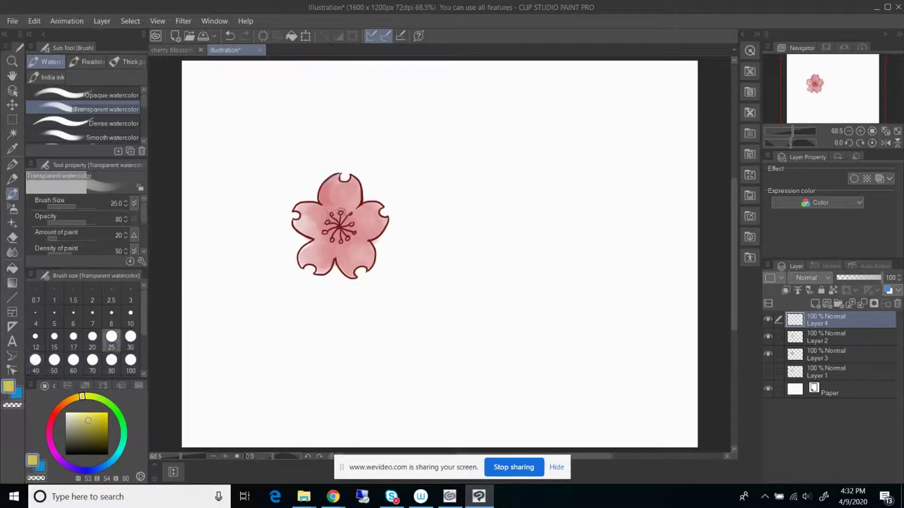
key("bracketleft")
key("bracketleft")
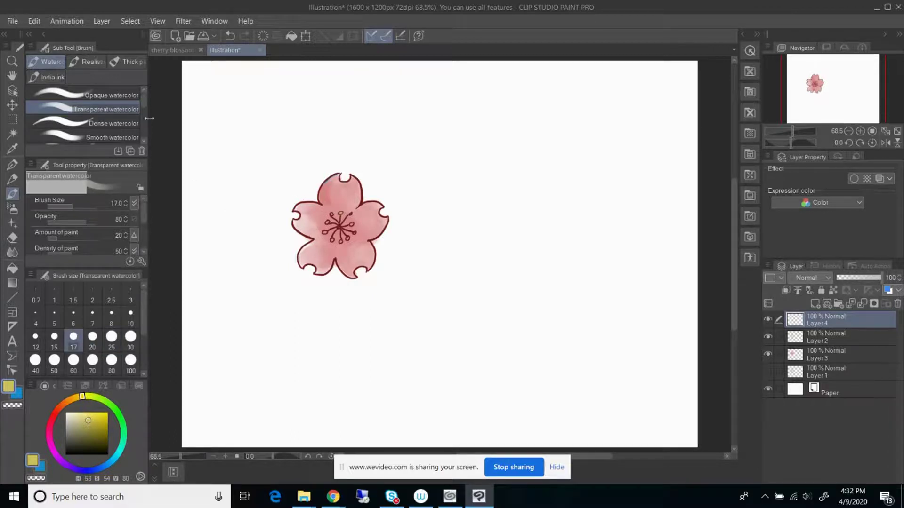
left_click(68, 125)
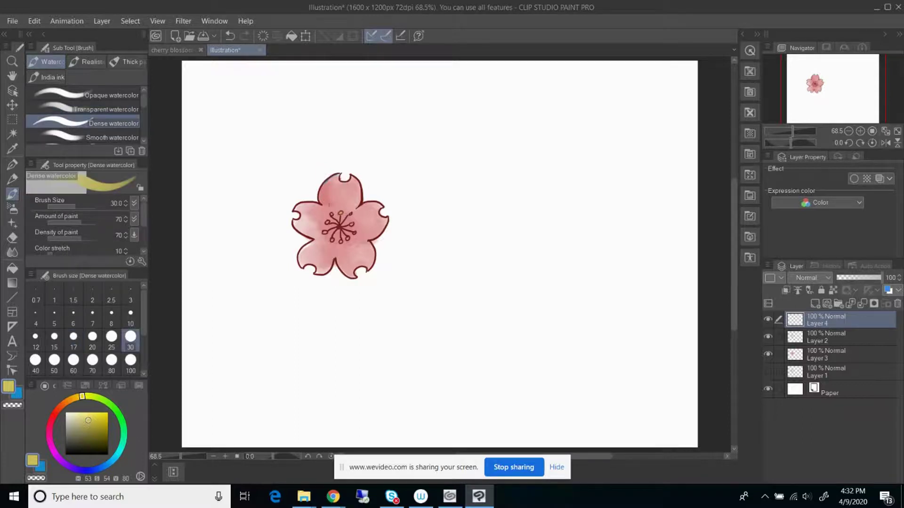
key("bracketleft")
key("bracketleft")
left_click(340, 213)
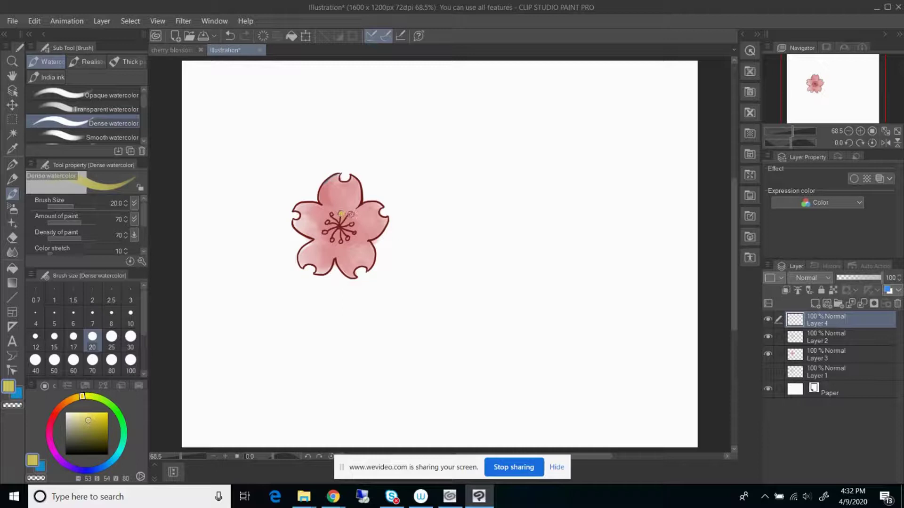
key("bracketleft")
left_click(351, 224)
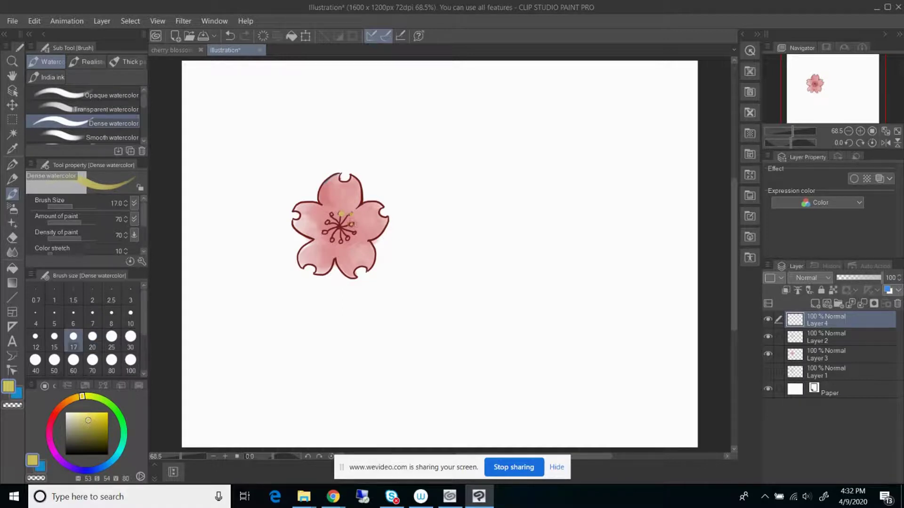
Step: Dab yellow onto the remaining stamen tips and the flower's centre, then switch to the Hard eraser
left_click(354, 232)
left_click(324, 233)
left_click(343, 213)
key("ctrl+z")
left_click_drag(341, 212, 335, 215)
left_click(333, 213)
left_click(12, 238)
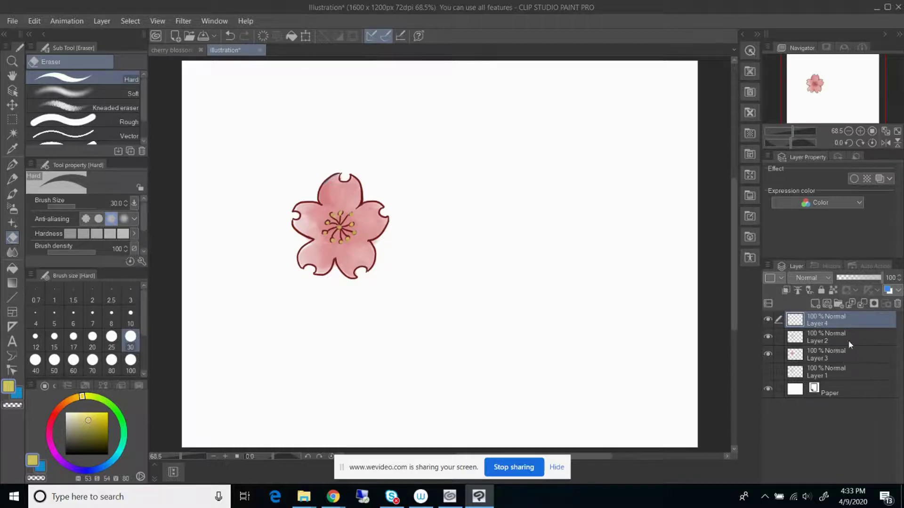
Step: Toggle the visibility of Layer 3 and Layer 2 in turn to examine the petal colour and the line art separately
left_click(832, 351)
left_click(767, 354)
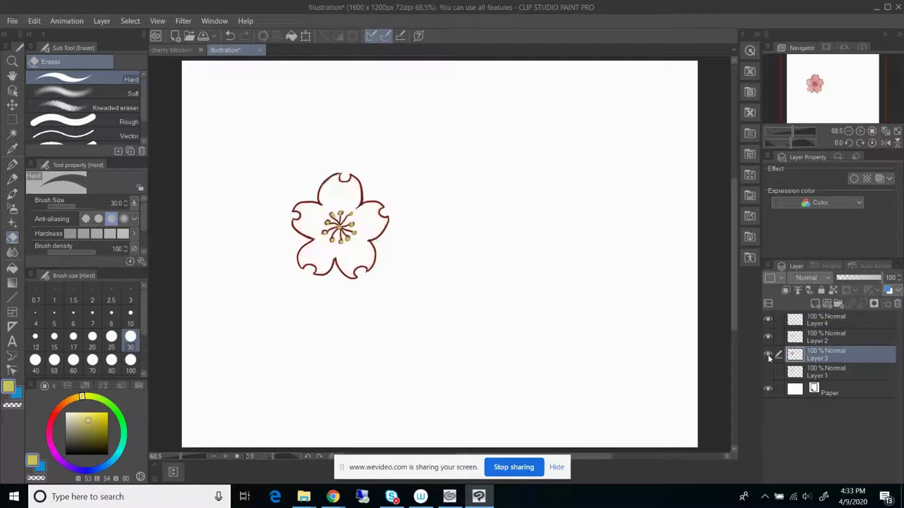
left_click(769, 355)
left_click(825, 339)
left_click(767, 336)
left_click(767, 337)
left_click(767, 339)
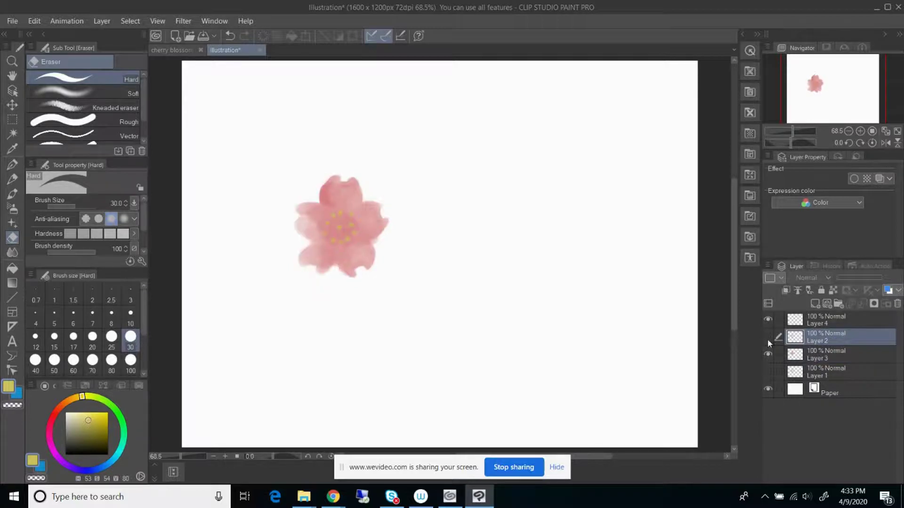
left_click(768, 337)
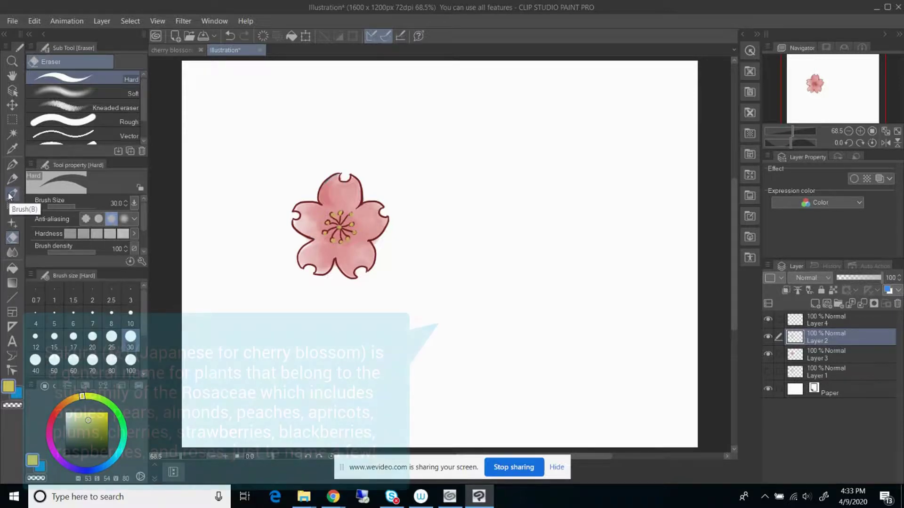
Step: Show Layer 1 and sketch a small blue circle below and right of the blossom with the Turnip pen at size 7
left_click(13, 167)
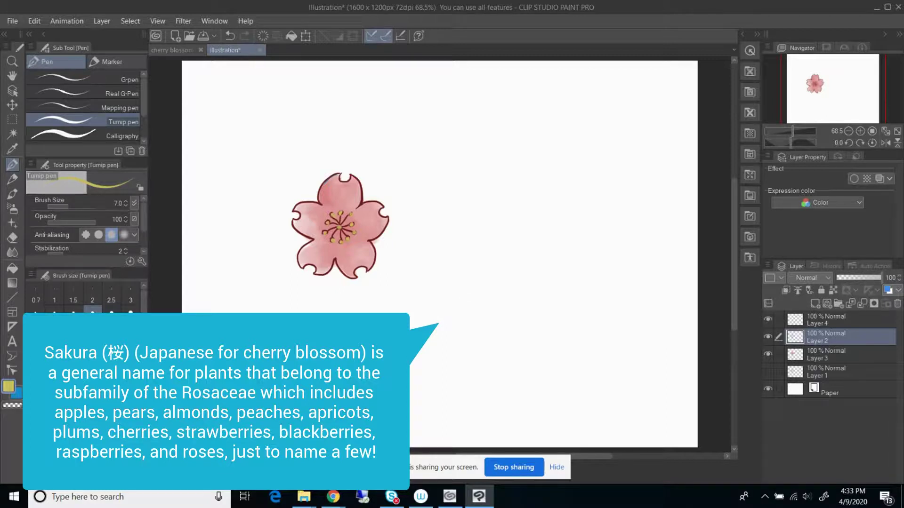
key("x")
mouse_move(448, 288)
left_mouse_down()
mouse_move(430, 298)
mouse_move(430, 310)
mouse_move(455, 312)
mouse_move(457, 292)
mouse_move(455, 308)
mouse_move(439, 290)
left_mouse_up()
left_click(768, 336)
left_click(768, 336)
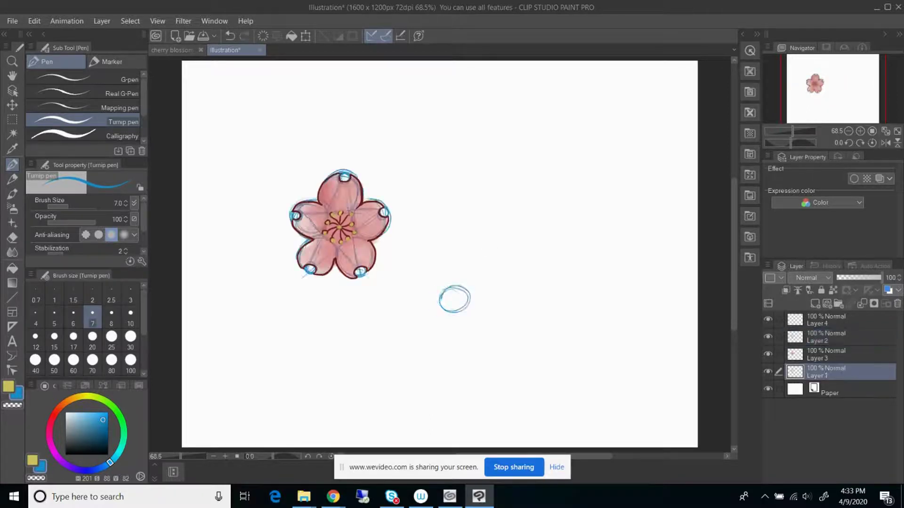
Step: Develop the circle into a flower bud sketch with sepals, a short stem and an inner petal line
mouse_move(441, 308)
left_mouse_down()
mouse_move(467, 305)
mouse_move(457, 285)
mouse_move(445, 301)
mouse_move(465, 306)
mouse_move(452, 309)
left_mouse_up()
mouse_move(470, 293)
left_mouse_down()
mouse_move(472, 316)
mouse_move(491, 276)
mouse_move(466, 290)
mouse_move(453, 279)
mouse_move(463, 289)
mouse_move(454, 301)
mouse_move(484, 281)
mouse_move(441, 307)
left_mouse_up()
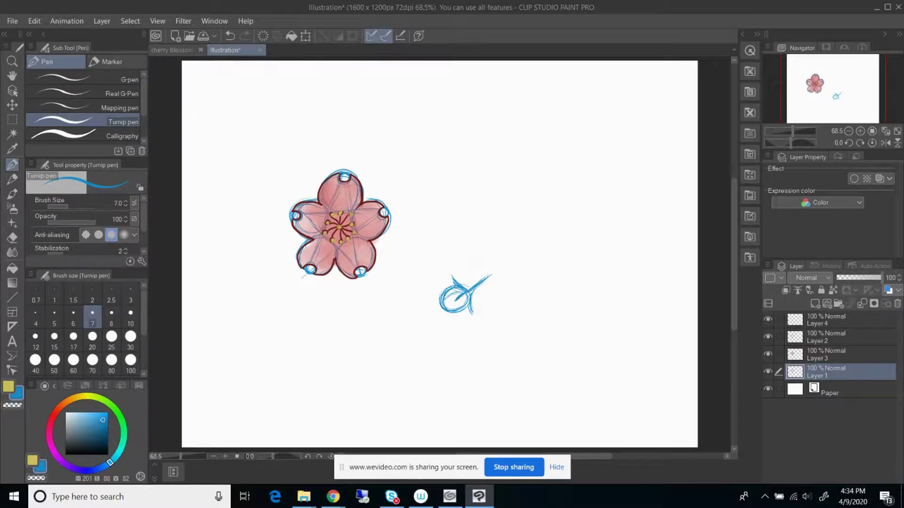
left_click_drag(457, 295, 444, 300)
left_click_drag(448, 297, 438, 307)
Step: Make the Layer 2 line art layer active and choose a dark red pen colour (359, 76, 44)
left_click(806, 353)
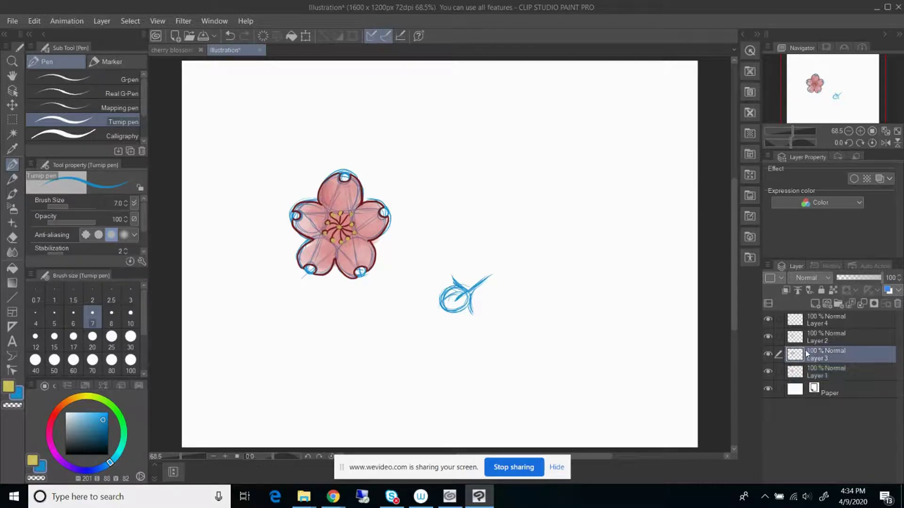
left_click(768, 353)
left_click(768, 353)
left_click(817, 338)
left_click(768, 337)
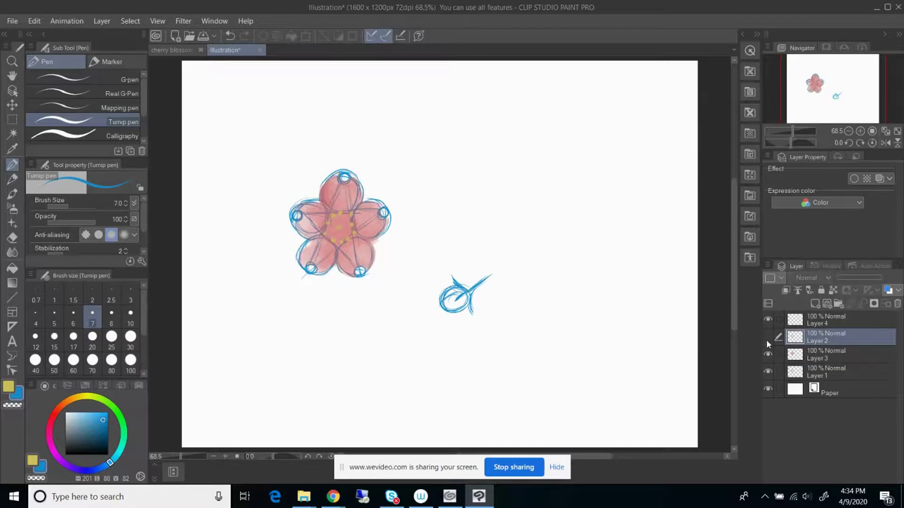
left_click(768, 337)
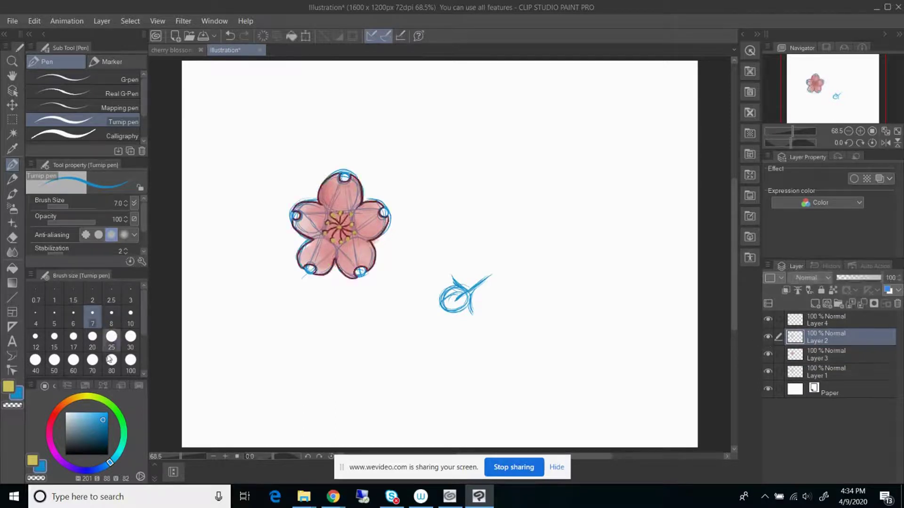
left_click(54, 415)
left_click(98, 436)
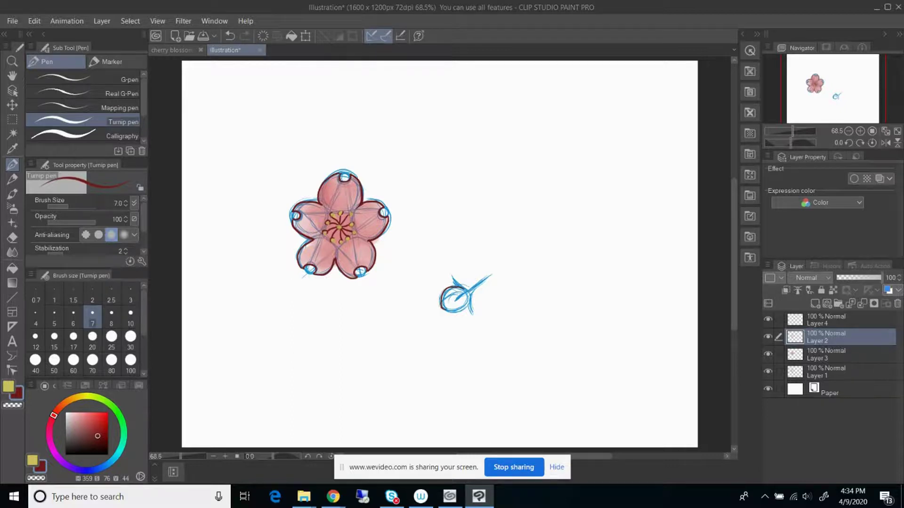
Step: Ink the bud, its sepals and stem over the sketch on Layer 2, undoing and redrawing stray strokes
left_click_drag(452, 313, 471, 299)
key("ctrl+z")
left_click_drag(444, 312, 470, 298)
mouse_move(466, 278)
left_mouse_down()
mouse_move(445, 305)
mouse_move(467, 292)
mouse_move(476, 318)
mouse_move(485, 279)
left_mouse_up()
key("ctrl+z")
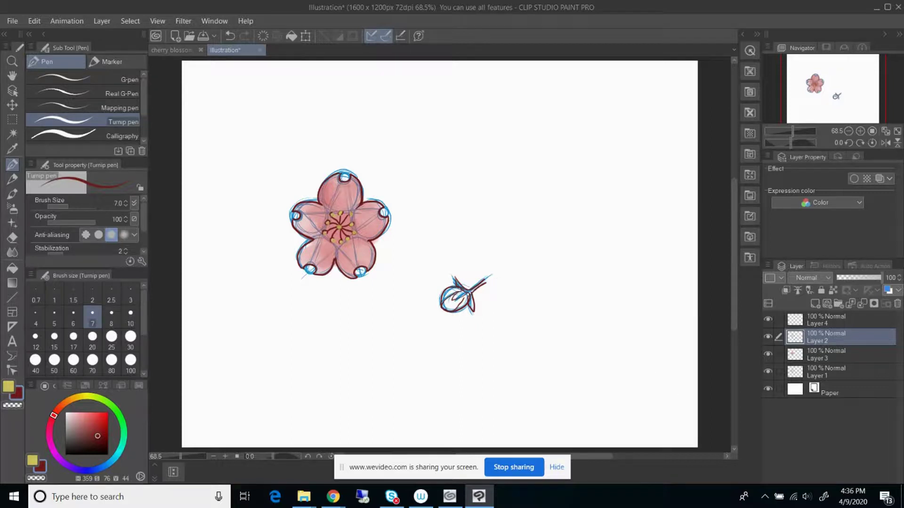
Step: Toggle the visibility of Layer 2 and Layer 1 to compare the inked bud with its blue sketch
left_click(768, 337)
left_click(765, 337)
left_click(768, 372)
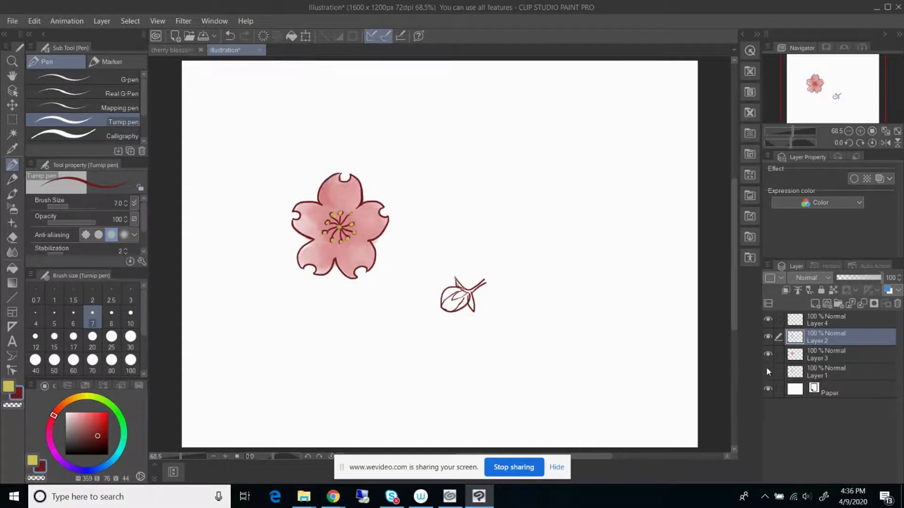
left_click(767, 372)
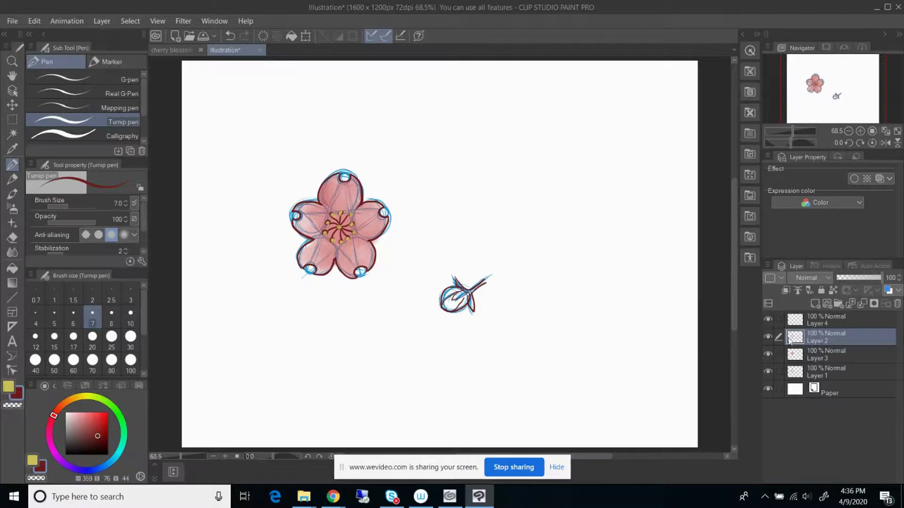
left_click(767, 336)
left_click(766, 337)
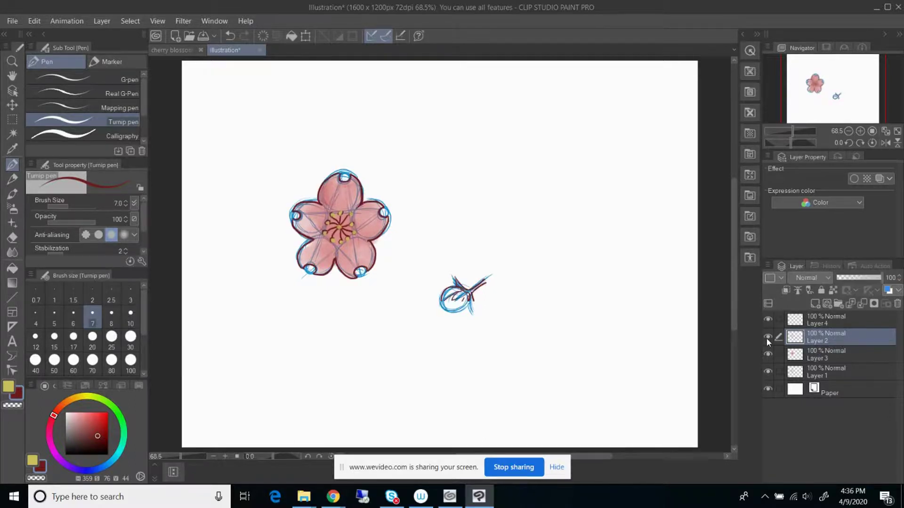
left_click(768, 372)
left_click(768, 372)
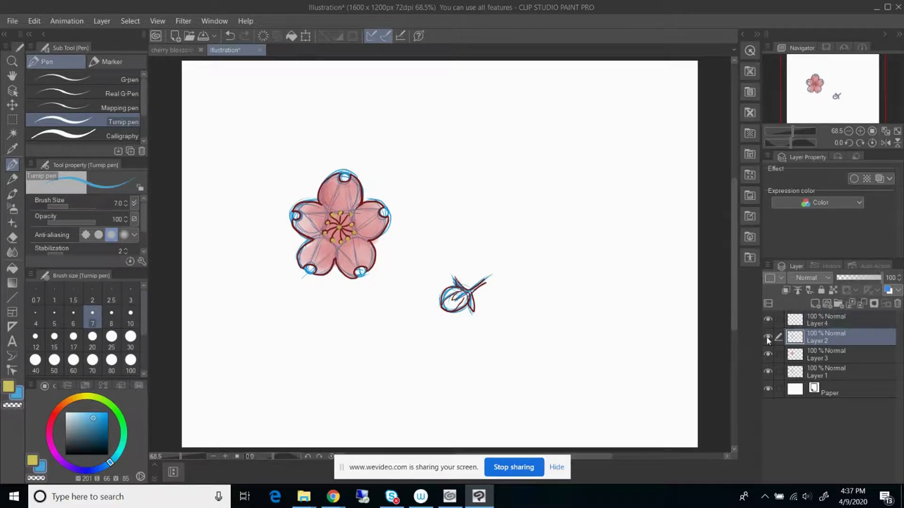
Step: Toggle the visibility of Layer 2 and Layer 3 in turn to check which holds line art and which holds colour
left_click(767, 336)
left_click(768, 337)
left_click(820, 356)
left_click(768, 354)
left_click(767, 355)
Step: Make Layer 1 active and sketch the fan-shaped outline of a side-view blossom above the bud in blue
left_click(826, 369)
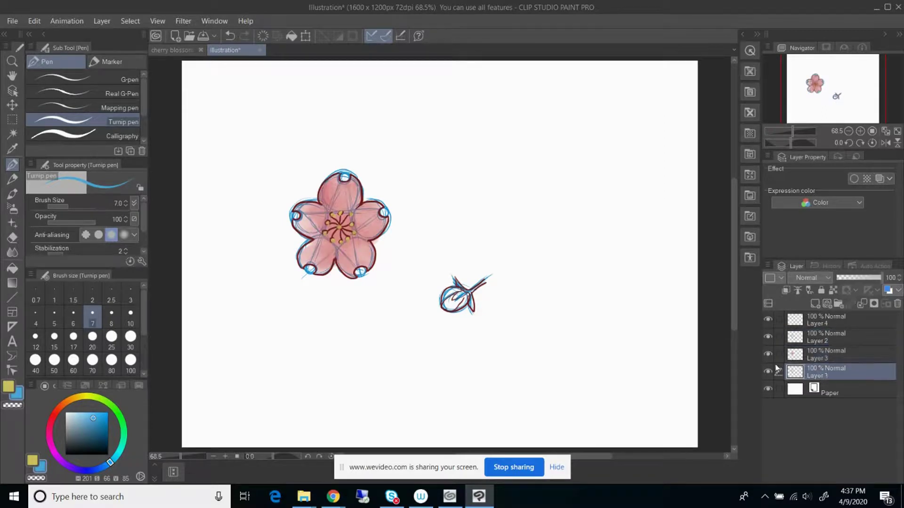
left_click(768, 372)
left_click(768, 372)
left_click_drag(537, 196, 554, 158)
mouse_move(558, 162)
left_mouse_down()
mouse_move(519, 157)
mouse_move(475, 189)
left_mouse_up()
mouse_move(482, 194)
left_mouse_down()
mouse_move(516, 200)
mouse_move(550, 171)
mouse_move(482, 186)
left_mouse_up()
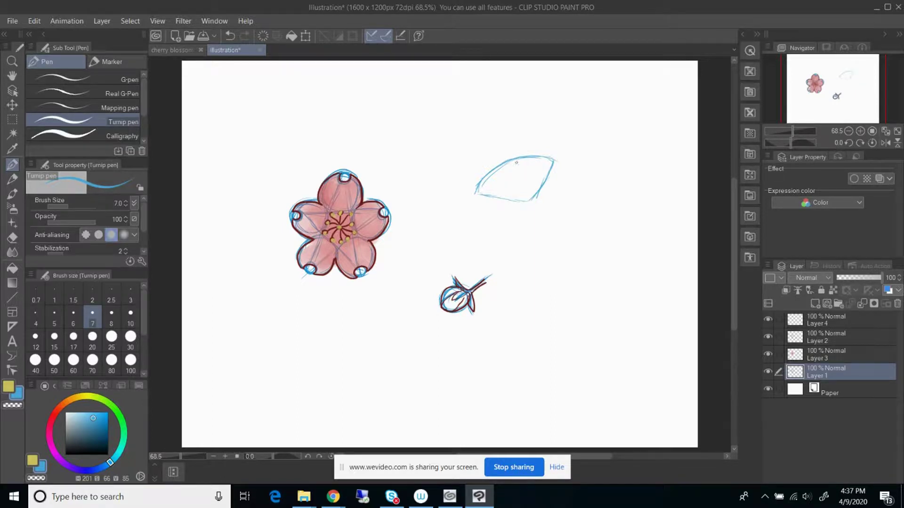
Step: Sketch a rounded central petal inside the fan shape, redrawing it once, and add the side petals and a notch circle
mouse_move(503, 166)
left_mouse_down()
mouse_move(511, 183)
mouse_move(504, 191)
mouse_move(522, 201)
mouse_move(532, 183)
mouse_move(527, 168)
mouse_move(498, 181)
mouse_move(526, 204)
left_mouse_up()
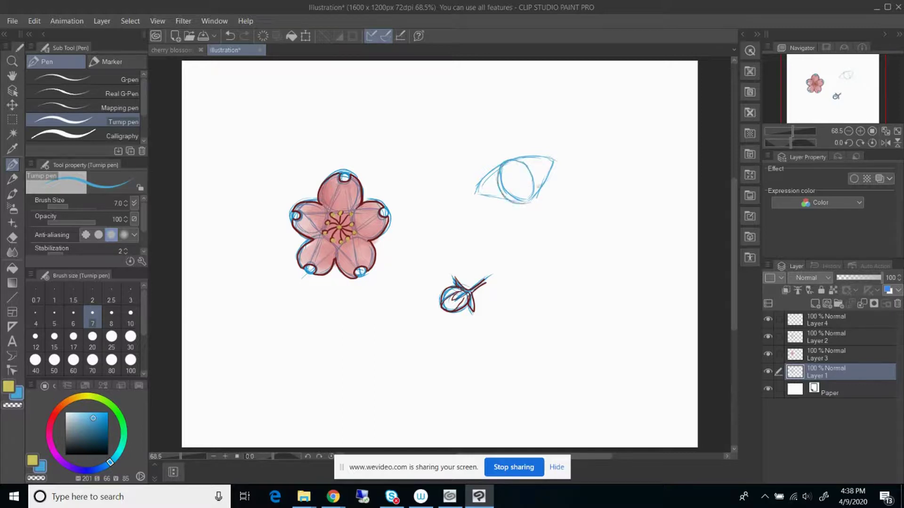
key("ctrl+z")
mouse_move(532, 201)
left_mouse_down()
mouse_move(534, 170)
mouse_move(520, 163)
mouse_move(501, 170)
mouse_move(508, 194)
left_mouse_up()
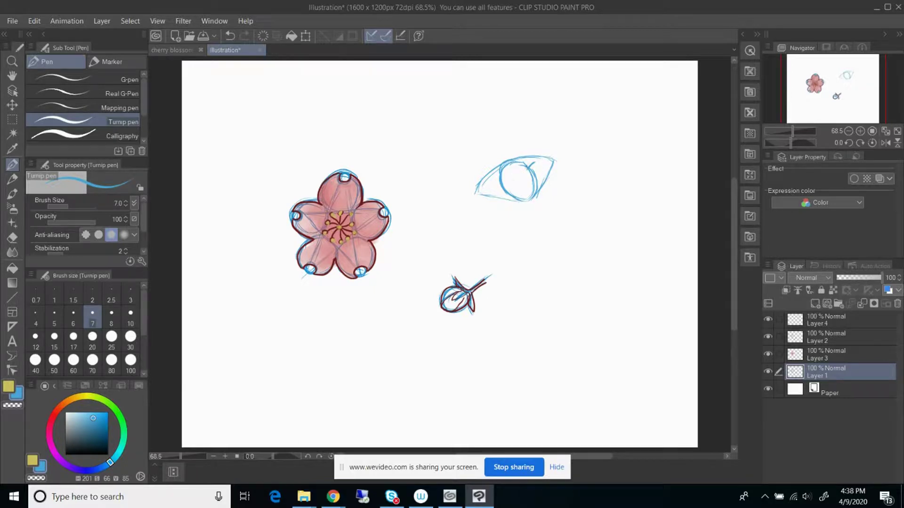
left_click_drag(530, 167, 550, 159)
mouse_move(498, 176)
left_mouse_down()
mouse_move(475, 194)
mouse_move(517, 196)
mouse_move(509, 198)
left_mouse_up()
left_click_drag(549, 161, 549, 167)
Step: Sketch the sepals at the base of the side-view blossom and a long stem running down from them
left_click_drag(532, 201, 553, 186)
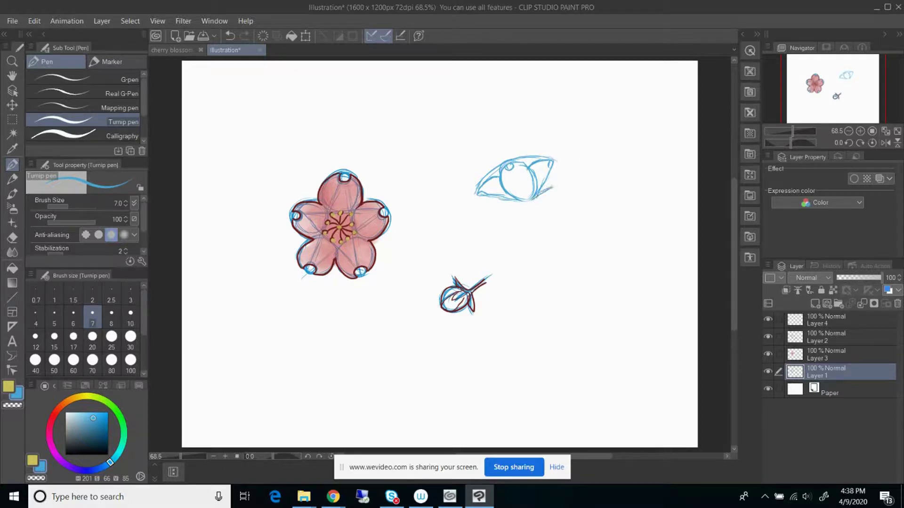
mouse_move(505, 210)
left_mouse_down()
mouse_move(527, 202)
mouse_move(523, 189)
mouse_move(529, 203)
left_mouse_up()
left_click_drag(537, 198, 549, 250)
mouse_move(524, 208)
left_mouse_down()
mouse_move(540, 245)
mouse_move(529, 206)
left_mouse_up()
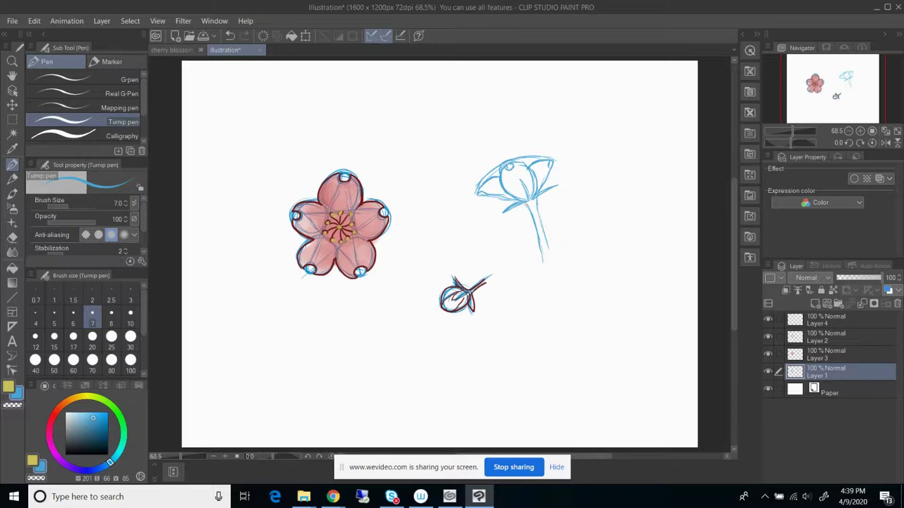
Step: Check Layer 3's visibility, make Layer 2 active and ink the side-view blossom's central petal and upper right petal in dark red
left_click(818, 354)
left_click(766, 354)
left_click(767, 354)
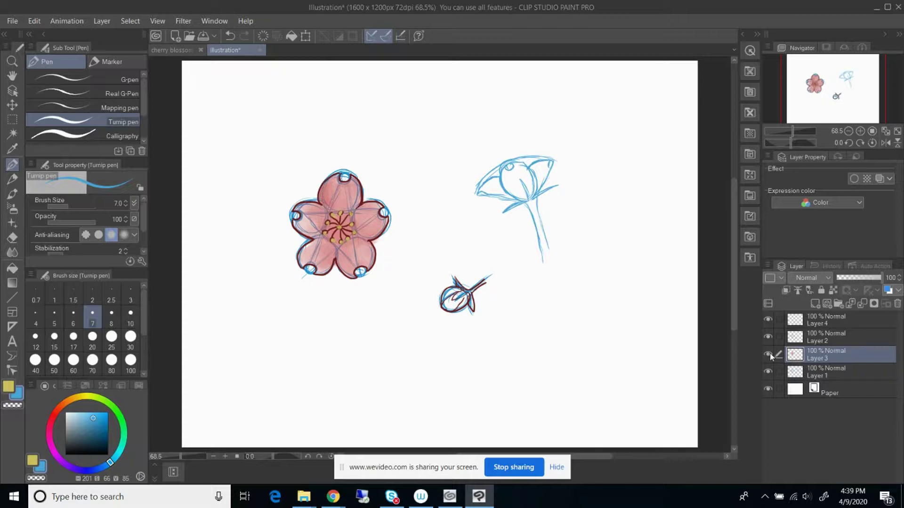
left_click(818, 338)
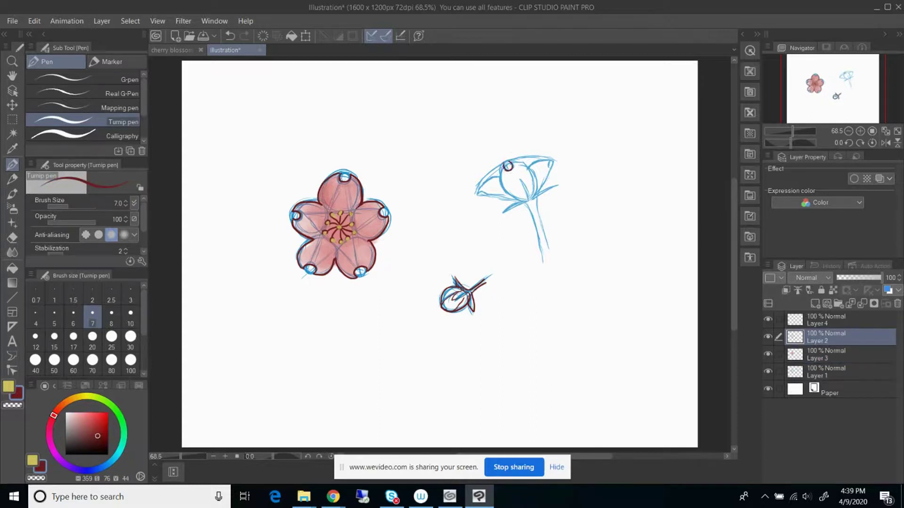
mouse_move(505, 165)
left_mouse_down()
mouse_move(503, 189)
mouse_move(520, 200)
left_mouse_up()
mouse_move(511, 164)
left_mouse_down()
mouse_move(530, 169)
mouse_move(527, 199)
left_mouse_up()
key("ctrl+z")
left_click_drag(528, 168, 547, 158)
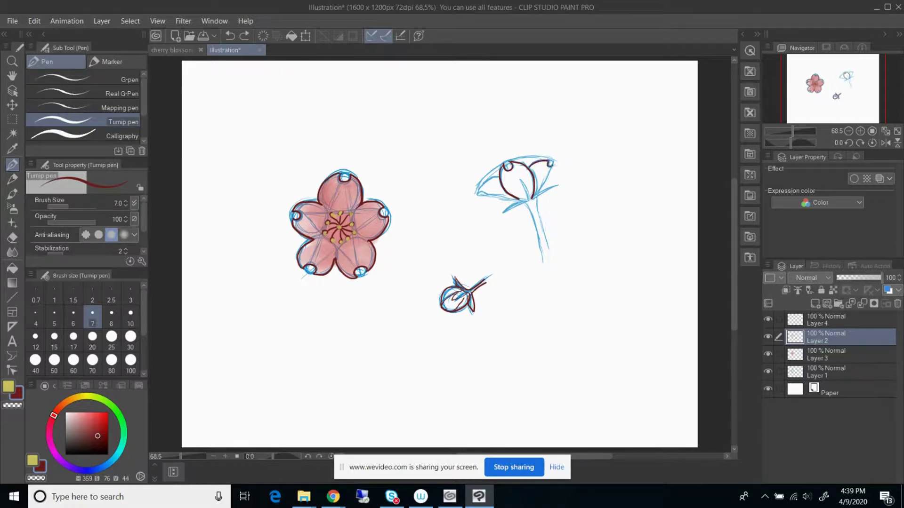
Step: Ink the remaining side petals and the sepals of the side-view blossom in dark red, redrawing the strokes that miss
mouse_move(552, 166)
left_mouse_down()
mouse_move(535, 190)
mouse_move(476, 182)
left_mouse_up()
key("ctrl+z")
mouse_move(514, 198)
left_mouse_down()
mouse_move(480, 193)
mouse_move(500, 177)
left_mouse_up()
key("ctrl+z")
mouse_move(501, 181)
left_mouse_down()
mouse_move(478, 191)
mouse_move(520, 199)
left_mouse_up()
key("ctrl+z")
left_click_drag(478, 192, 522, 202)
Step: Ink both edges of the side-view blossom's stem and hide the blue sketch on Layer 1
mouse_move(529, 198)
left_mouse_down()
mouse_move(520, 177)
mouse_move(529, 201)
mouse_move(555, 183)
mouse_move(502, 211)
mouse_move(518, 204)
mouse_move(541, 216)
mouse_move(553, 265)
left_mouse_up()
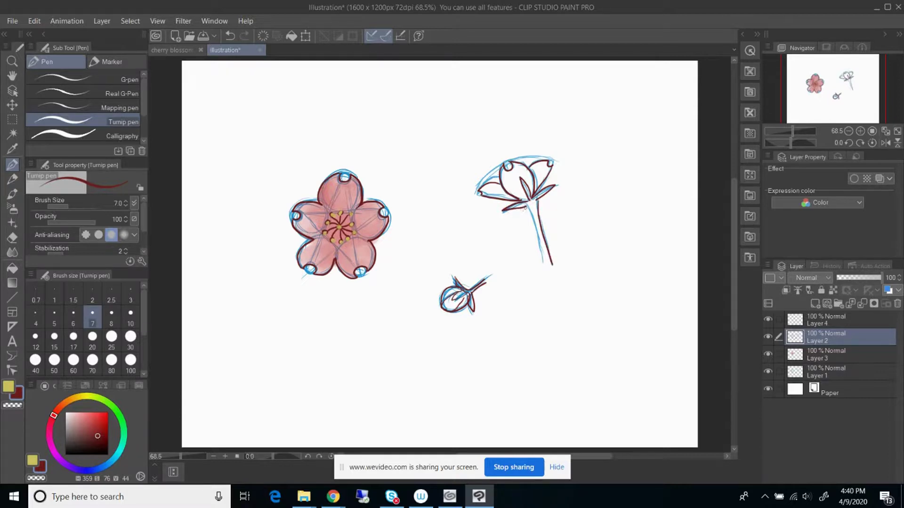
left_click_drag(529, 208, 544, 274)
left_click(768, 372)
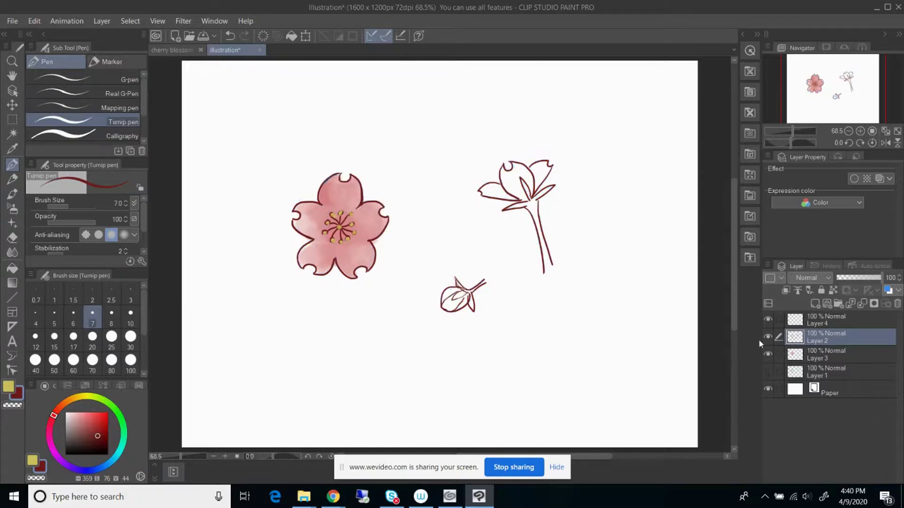
Step: Erase the side-view blossom's central sepal with the Hard eraser and redraw it shorter with the Turnip pen
left_click(12, 239)
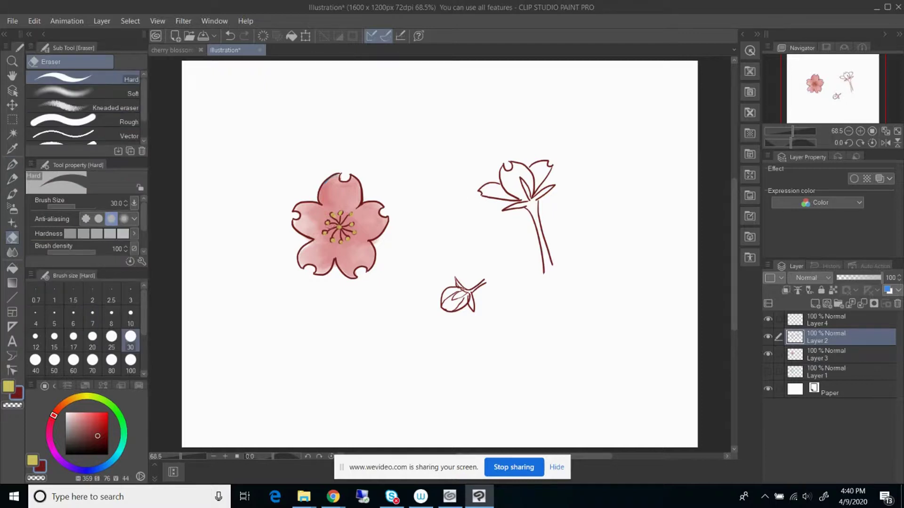
left_click_drag(520, 201, 529, 196)
key("p")
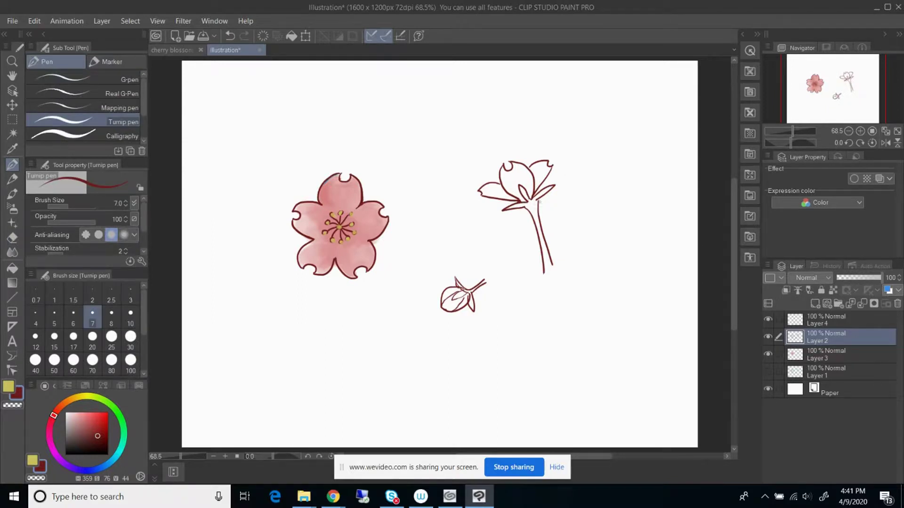
Step: On Layer 3, paint the side-view blossom's petals in a soft red using the Opaque watercolor brush at size 40
left_click(829, 354)
left_click(768, 355)
left_click(769, 355)
key("b")
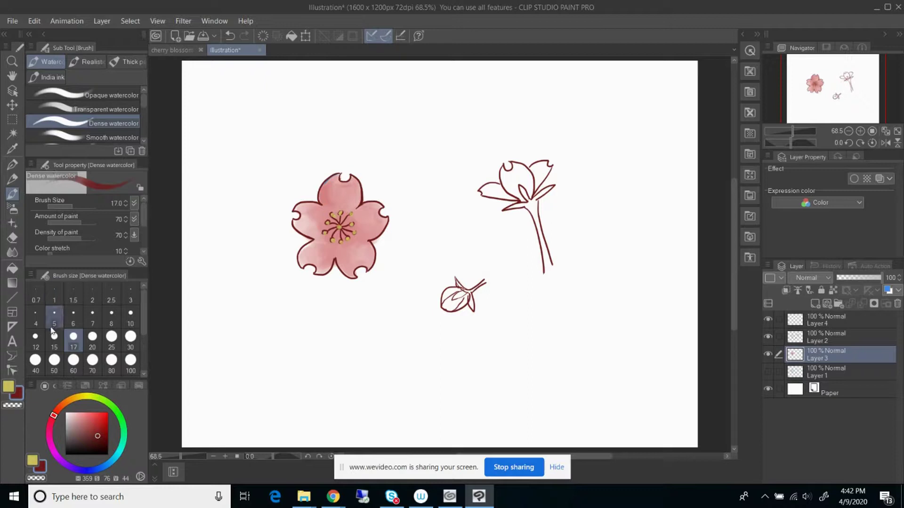
left_click_drag(85, 421, 90, 423)
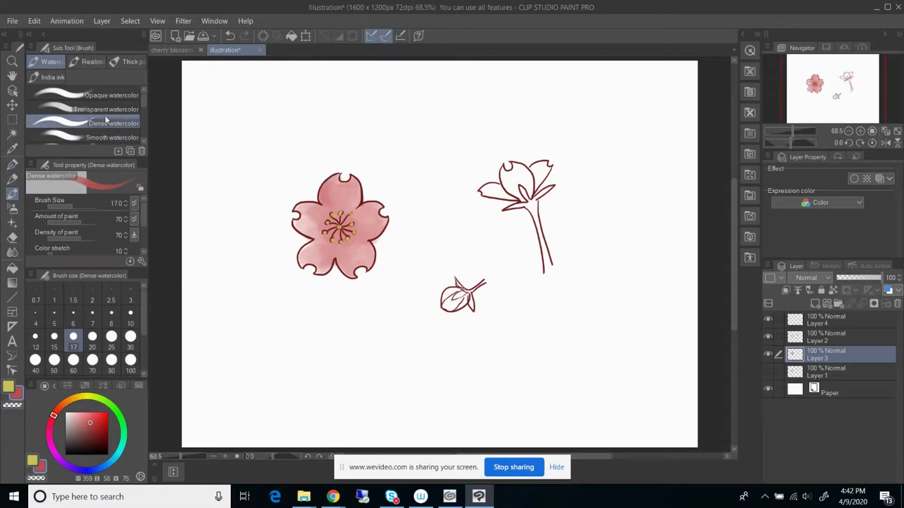
left_click(111, 95)
key("bracketright")
key("bracketright")
key("bracketright")
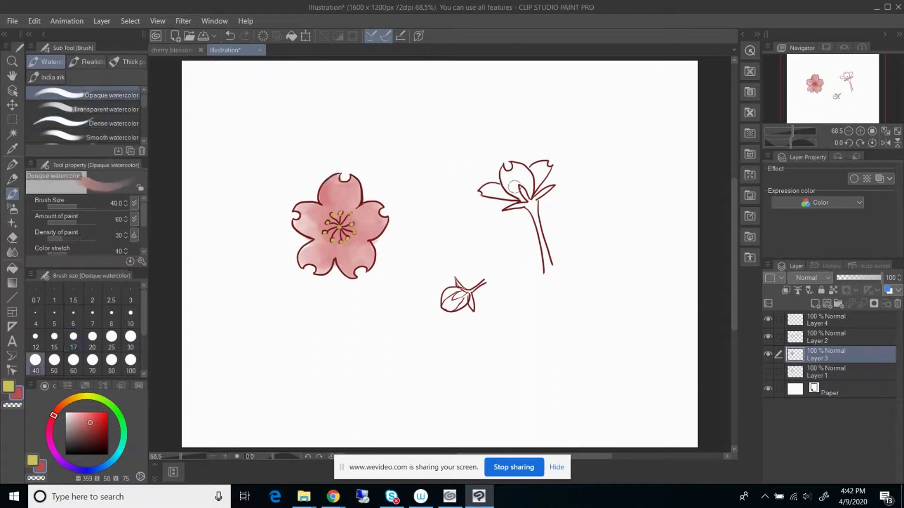
mouse_move(520, 177)
left_mouse_down()
mouse_move(515, 197)
mouse_move(484, 193)
mouse_move(527, 176)
mouse_move(528, 187)
mouse_move(540, 174)
mouse_move(528, 182)
mouse_move(534, 168)
mouse_move(546, 165)
mouse_move(537, 182)
mouse_move(546, 165)
mouse_move(548, 174)
mouse_move(542, 163)
mouse_move(502, 179)
left_mouse_up()
Step: Fill in the remaining petal colour along the left petal's lower edge and on the upper right petal
key("bracketleft")
key("bracketleft")
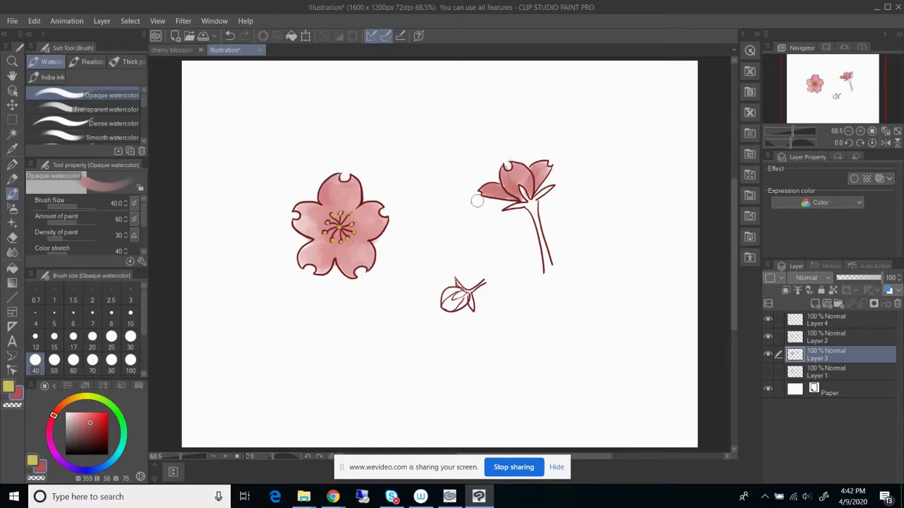
left_click_drag(506, 202, 520, 203)
mouse_move(541, 164)
left_mouse_down()
mouse_move(549, 168)
mouse_move(530, 169)
mouse_move(528, 180)
left_mouse_up()
Step: Make the main colour active and set it to a medium green
left_click(8, 387)
left_click(113, 408)
mouse_move(113, 408)
left_mouse_down()
mouse_move(120, 417)
mouse_move(106, 438)
mouse_move(94, 435)
mouse_move(123, 426)
mouse_move(114, 409)
mouse_move(97, 433)
left_mouse_up()
left_click(106, 440)
Step: Try painting the top of the side-view blossom's stem green with Opaque watercolor, and undo the strokes
mouse_move(529, 212)
left_mouse_down()
mouse_move(545, 198)
mouse_move(536, 217)
left_mouse_up()
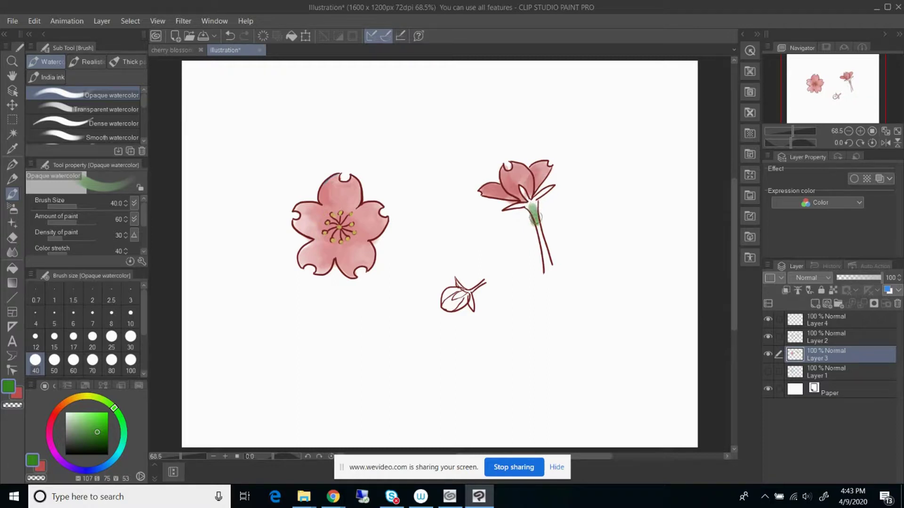
key("ctrl+z")
key("ctrl+z")
key("ctrl+z")
Step: Paint the upper sepals and the stem's top in a more saturated green with the Dense watercolor brush at size 17
left_click_drag(106, 419, 102, 432)
left_click(80, 124)
mouse_move(516, 211)
left_mouse_down()
mouse_move(529, 202)
mouse_move(523, 193)
mouse_move(534, 214)
mouse_move(551, 187)
left_mouse_up()
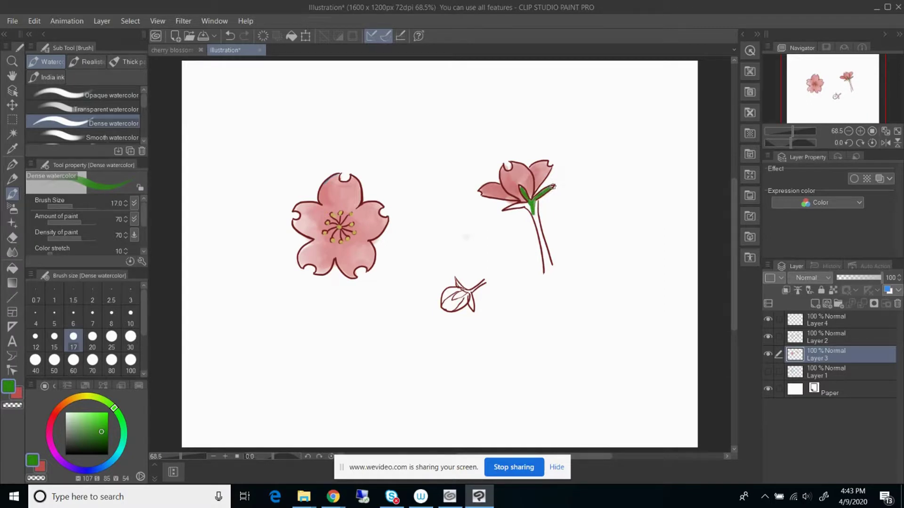
Step: Toggle Layer 3 to check the colour, and paint the lower left sepal and the whole stem green
left_click(768, 353)
left_click(768, 353)
left_click_drag(527, 205, 511, 208)
left_click_drag(534, 200, 546, 270)
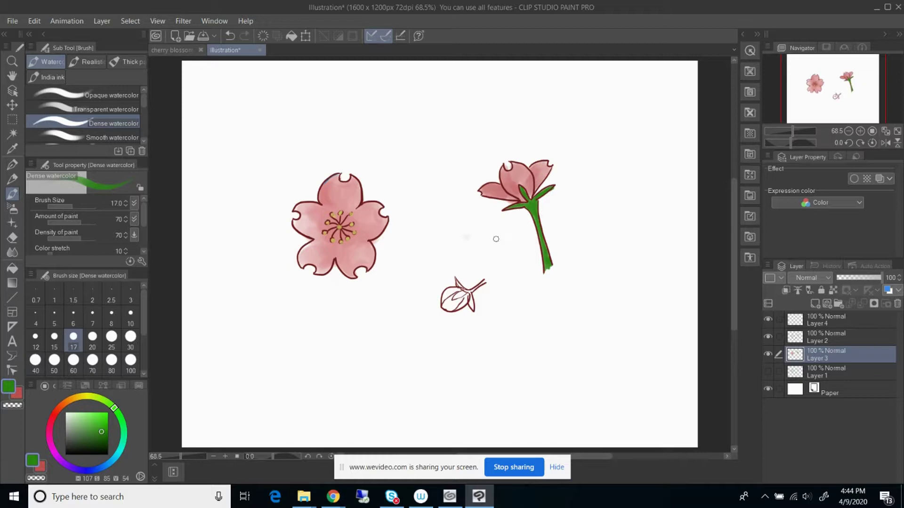
Step: Switch to the cherry blossom test document, add a new raster layer on top and change the main colour to dark red
left_click(178, 51)
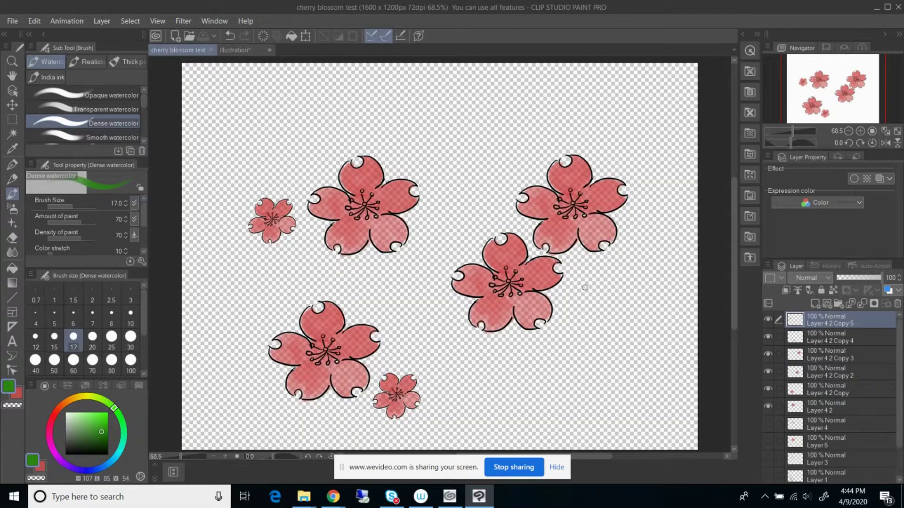
left_click(242, 50)
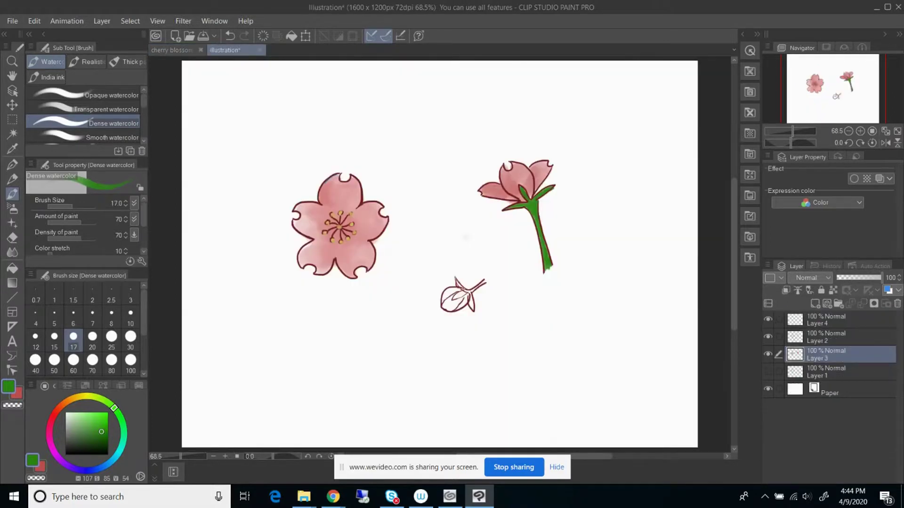
left_click(170, 50)
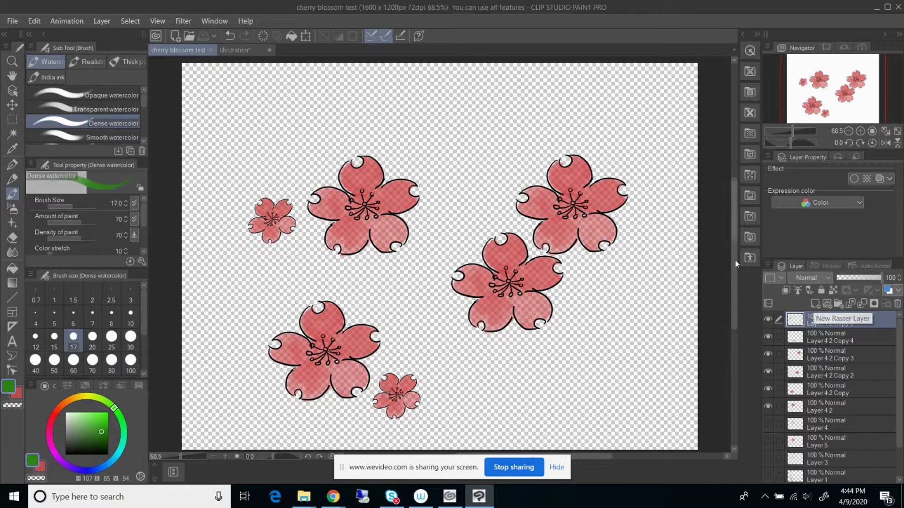
left_click(815, 304)
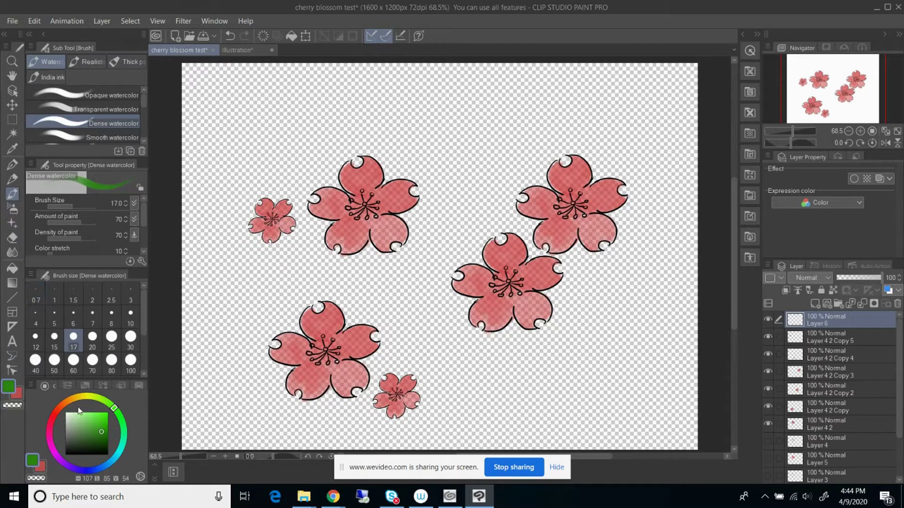
left_click(55, 415)
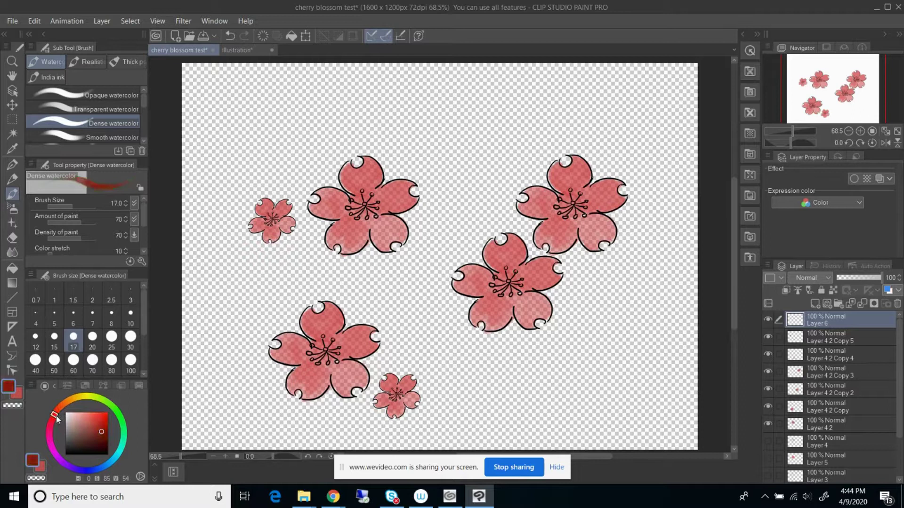